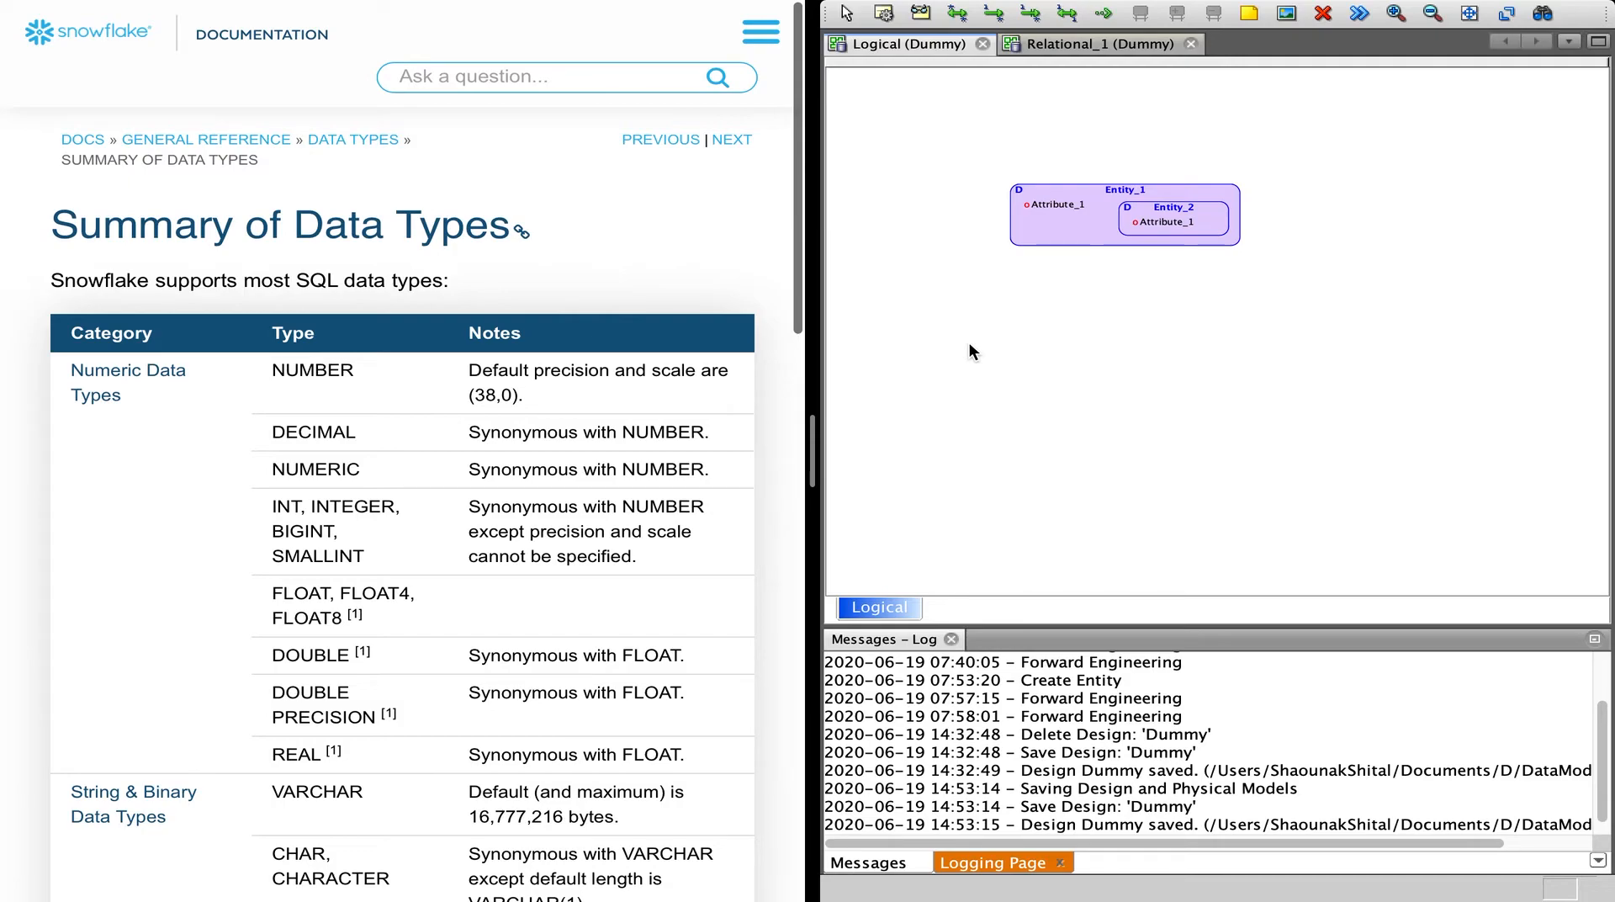
# Read the numeric entries in Snowflake's data types summary, checking the precision and scale notes for NUMBER and the integer types.
pyautogui.scroll(-3, 606, 586)
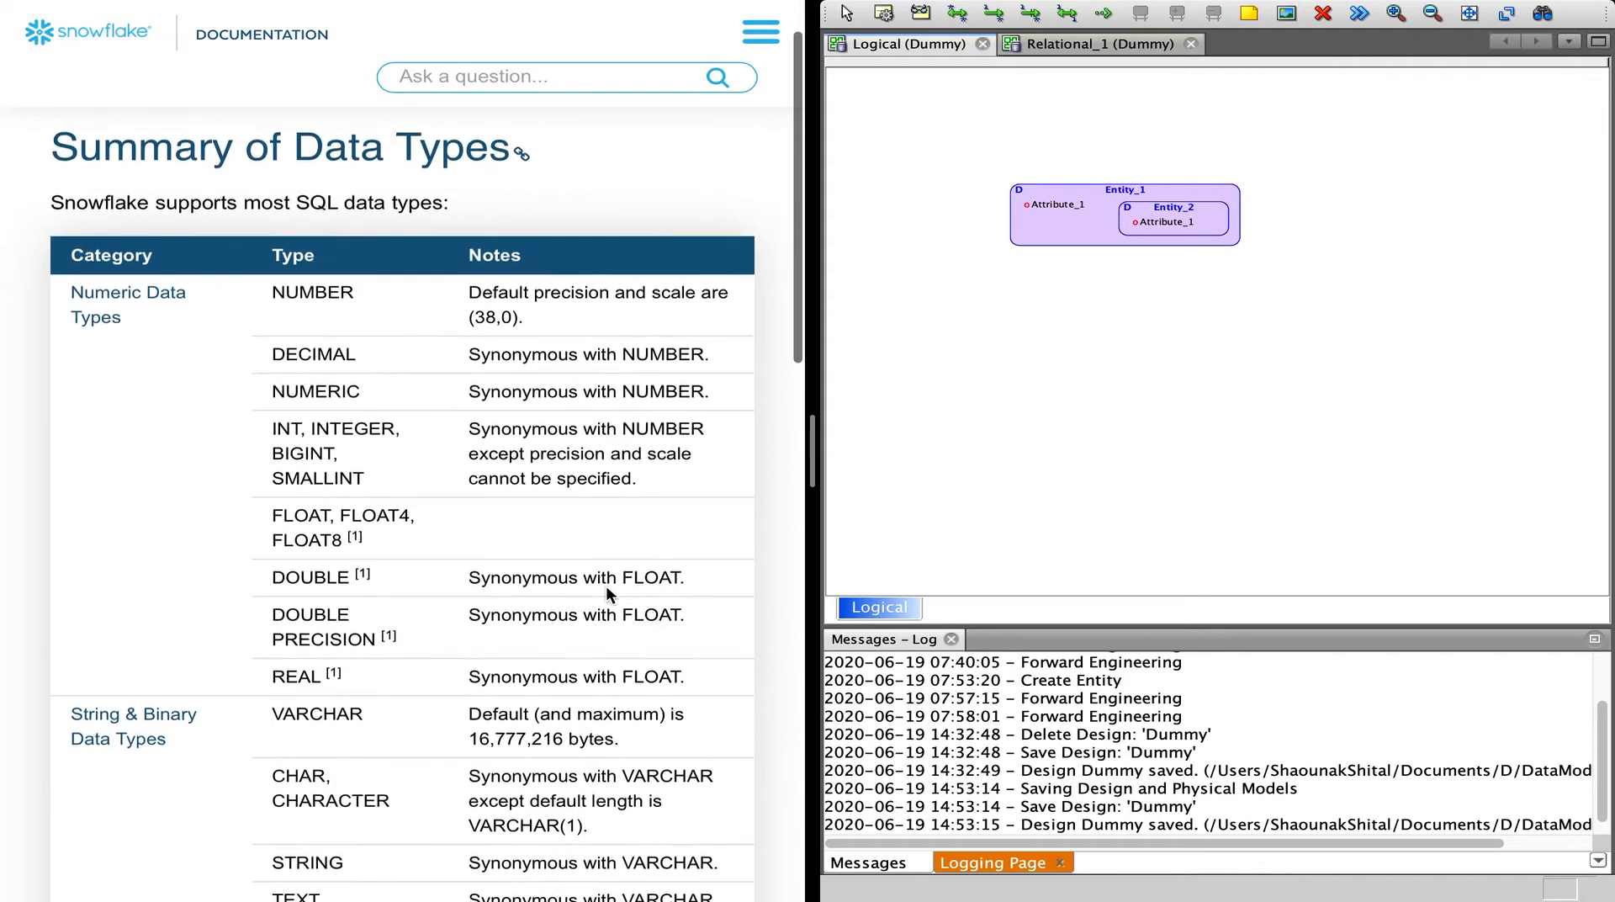
pyautogui.scroll(-3, 605, 586)
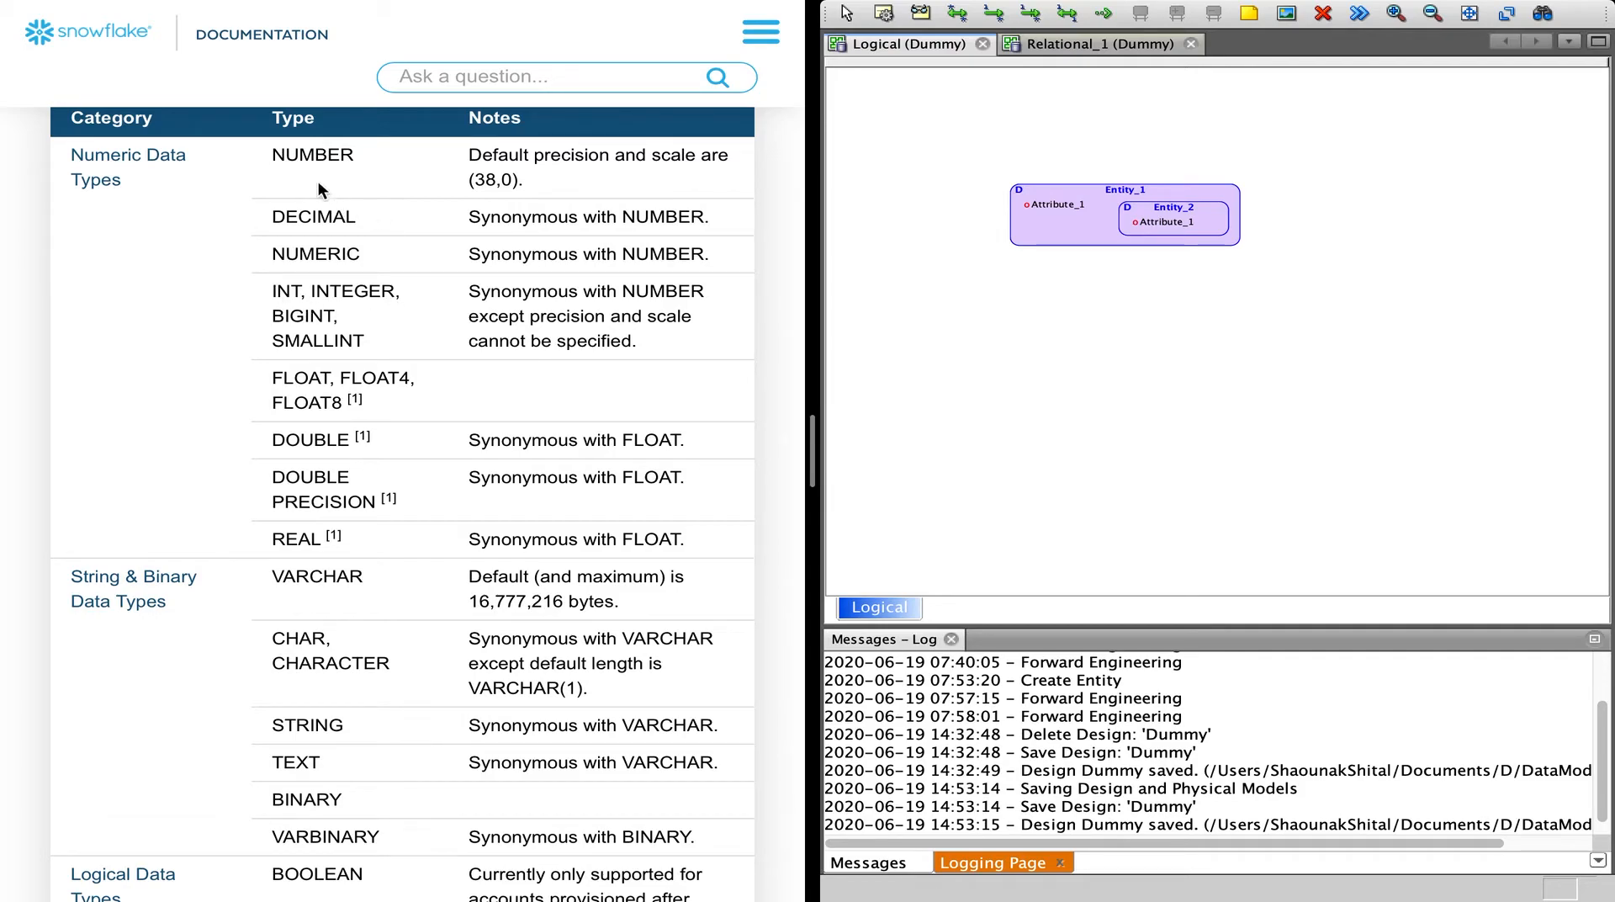
pyautogui.doubleClick(291, 156)
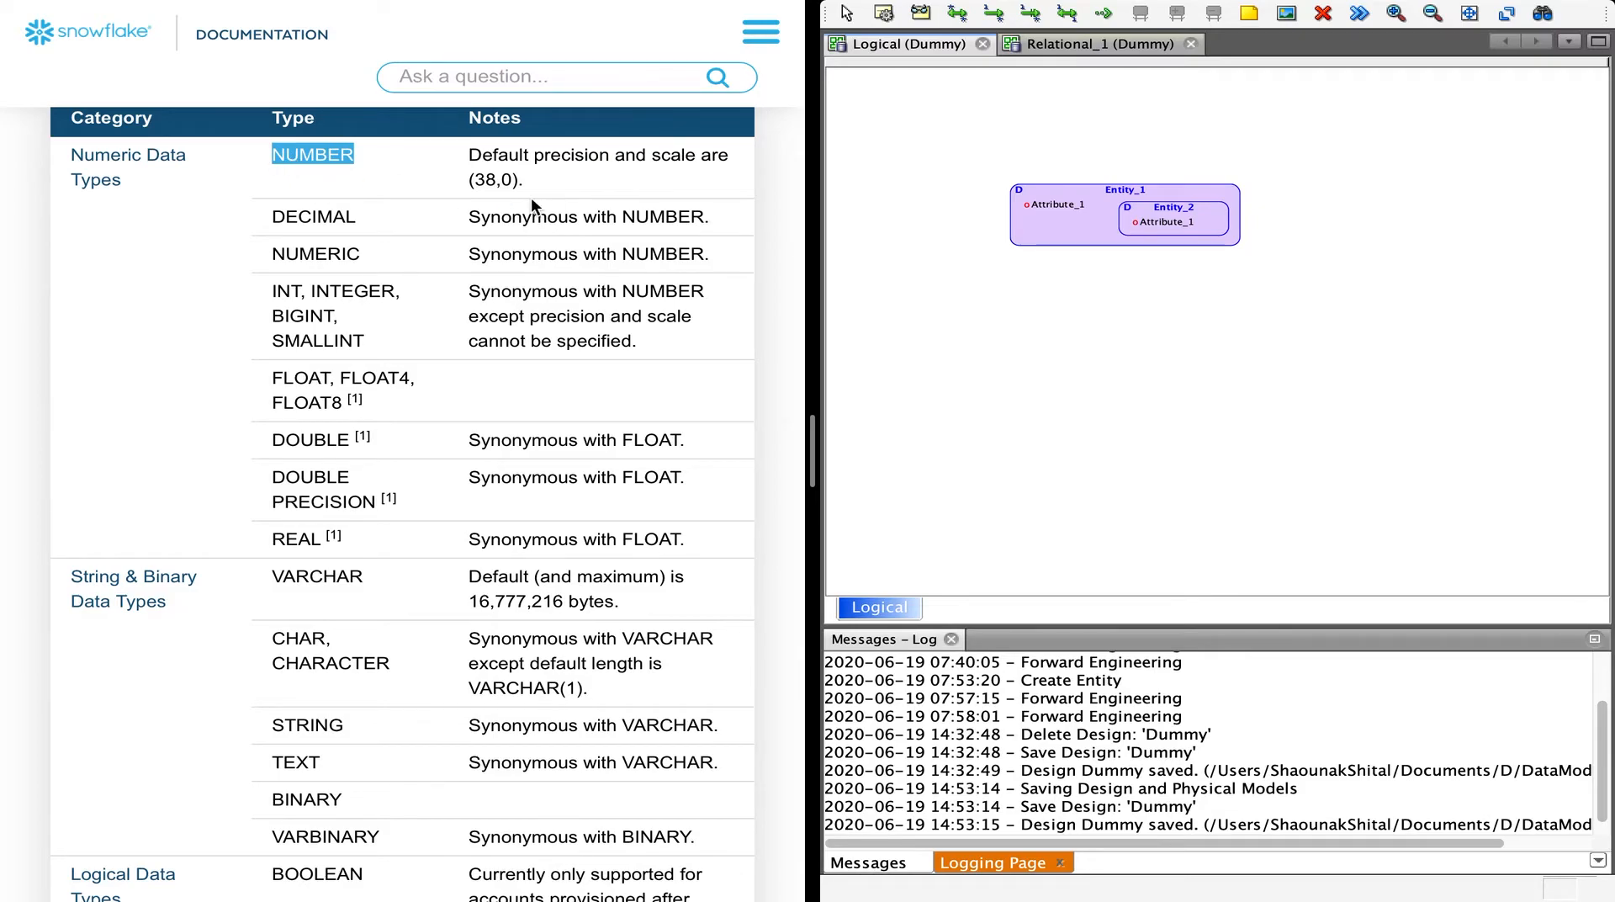
pyautogui.moveTo(470, 160); pyautogui.dragTo(554, 182)
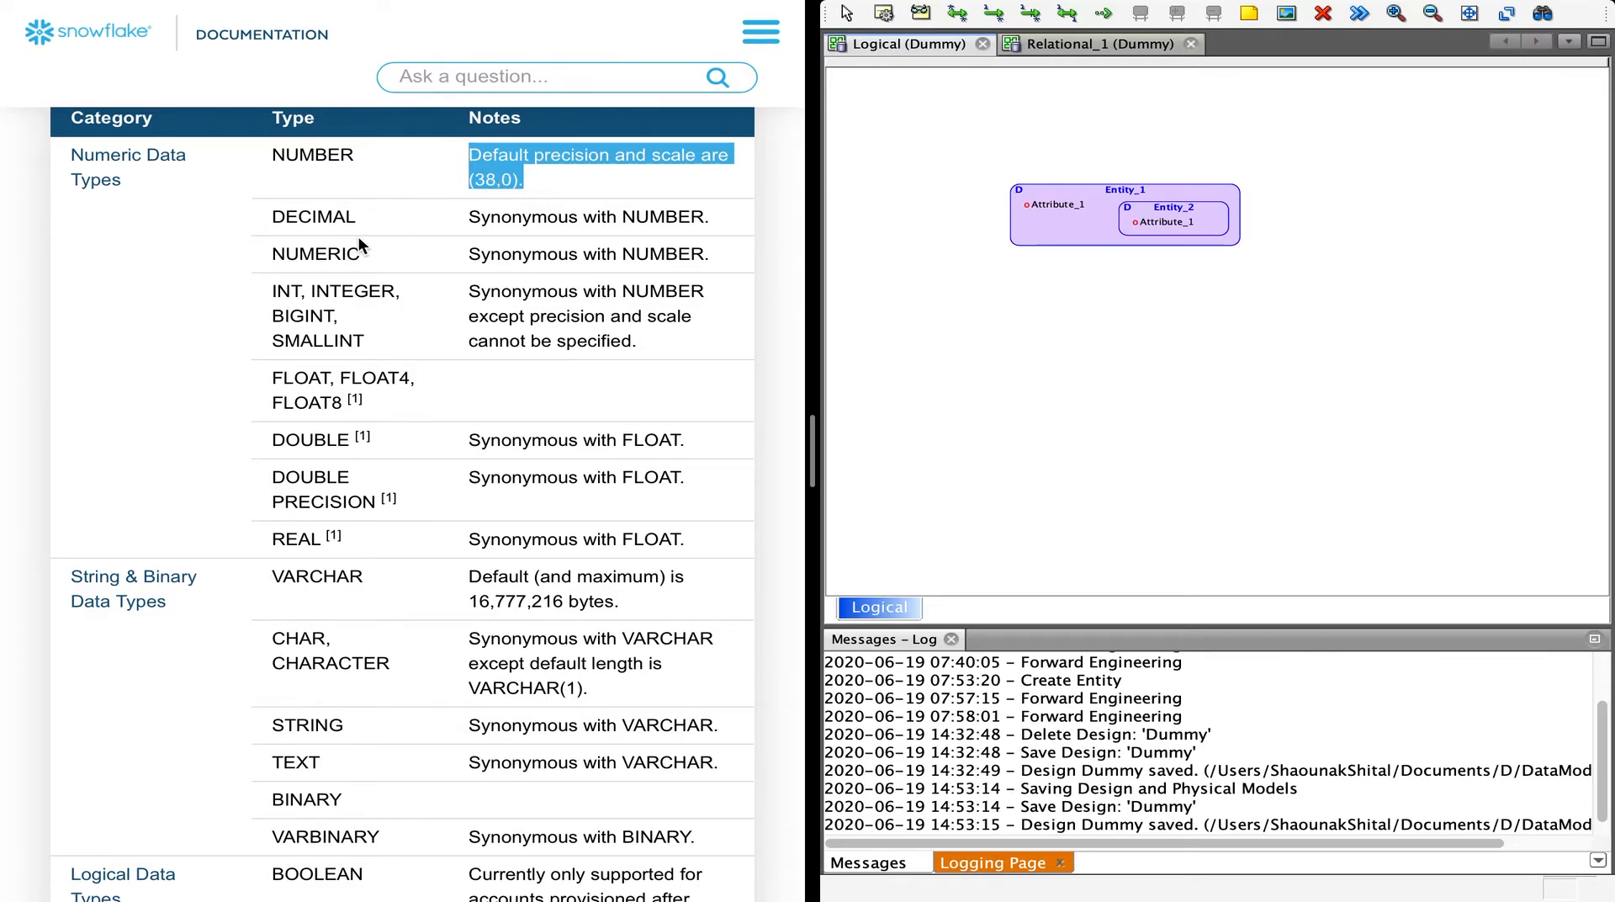
pyautogui.doubleClick(330, 217)
pyautogui.doubleClick(334, 255)
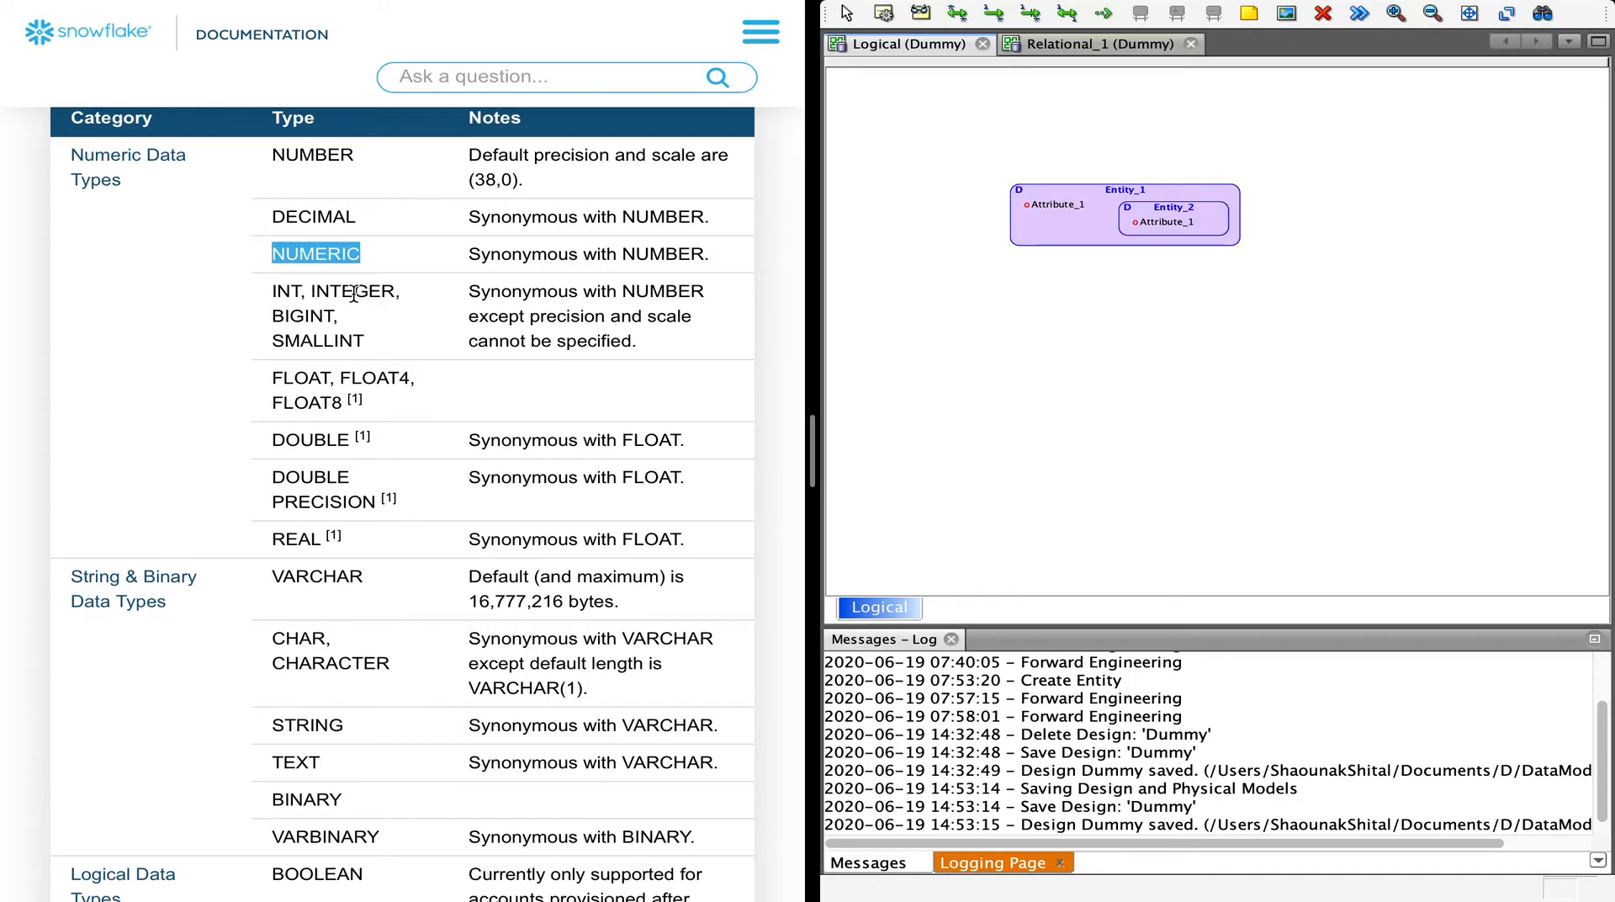
pyautogui.click(469, 290)
pyautogui.moveTo(469, 290); pyautogui.dragTo(618, 335)
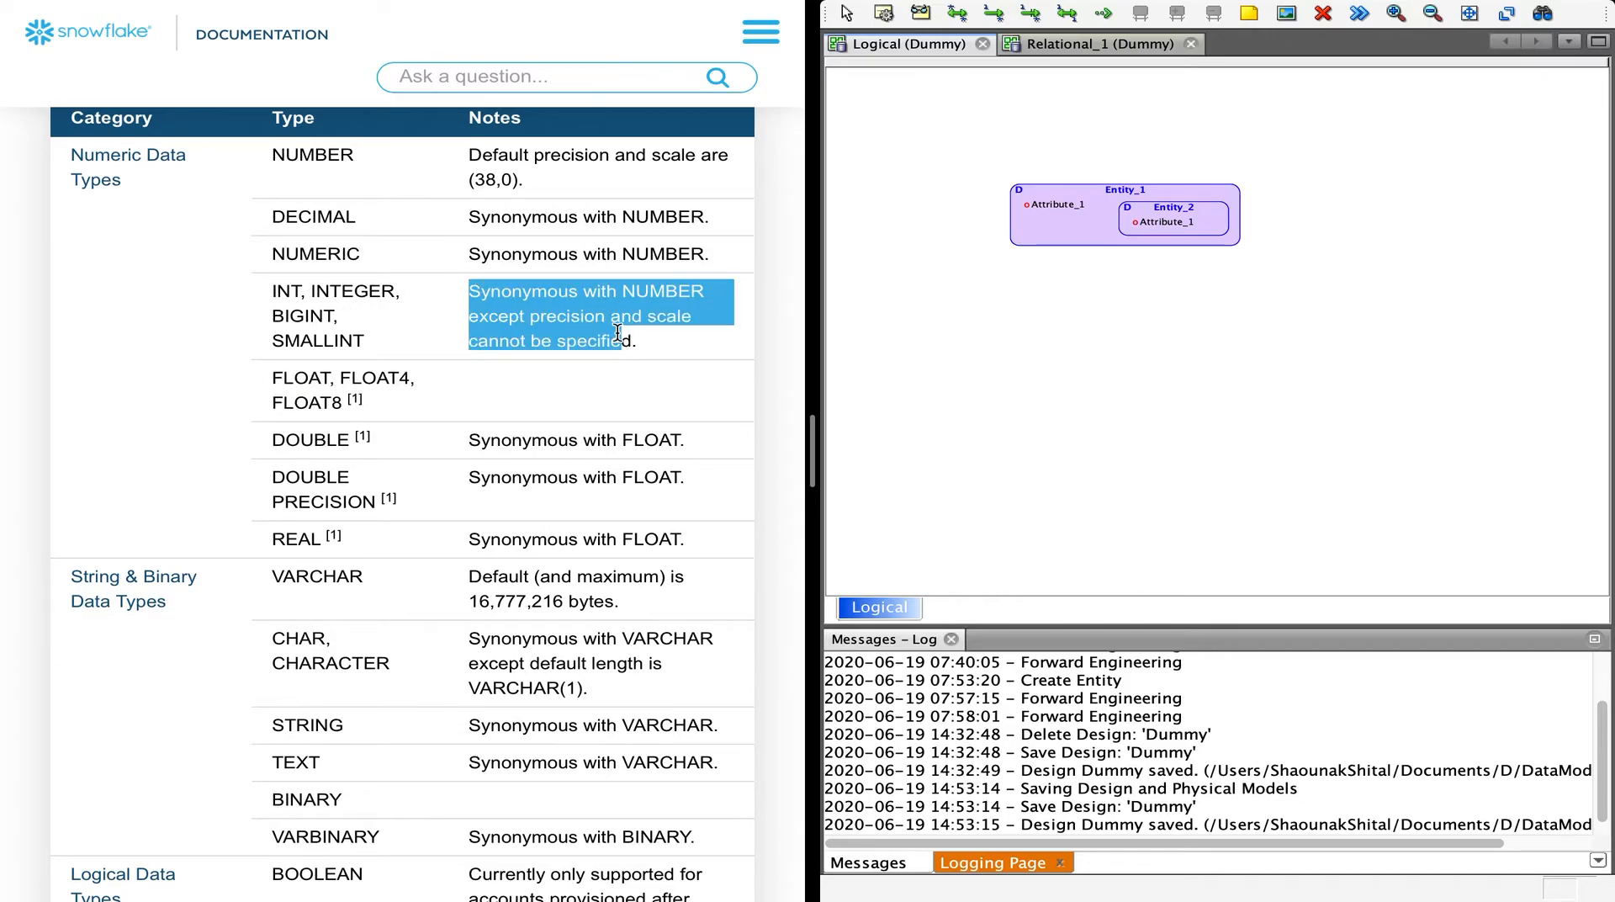
pyautogui.doubleClick(571, 314)
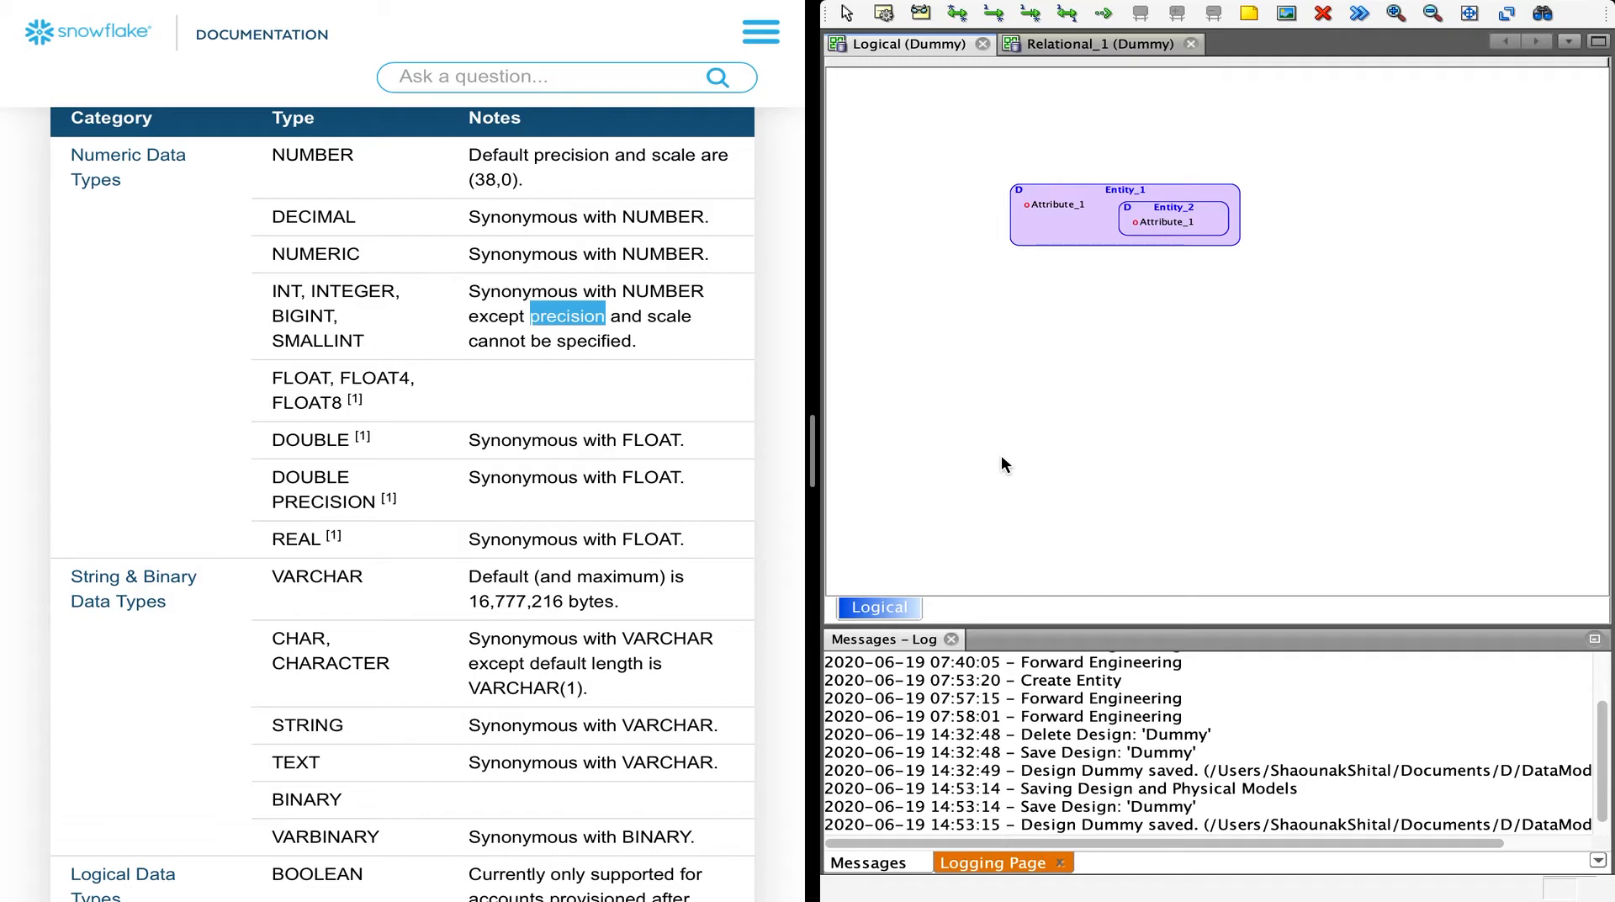
# Add a domain named Number in Data Modeler's Domains Administration and set its logical type to NUMERIC.
pyautogui.moveTo(1171, 7)
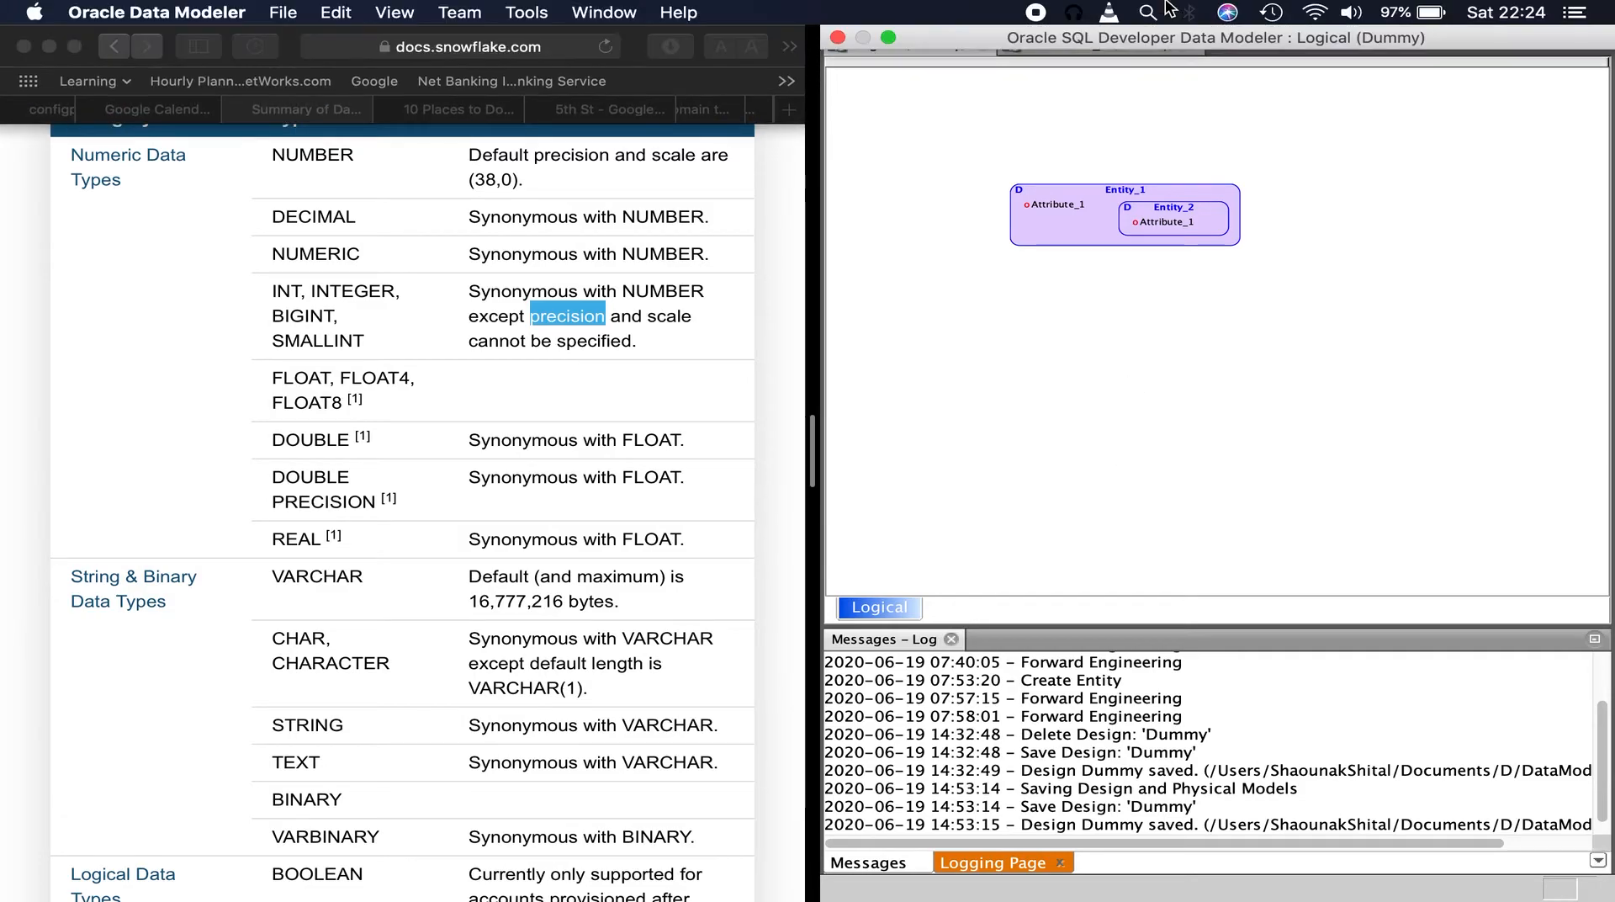
pyautogui.click(529, 10)
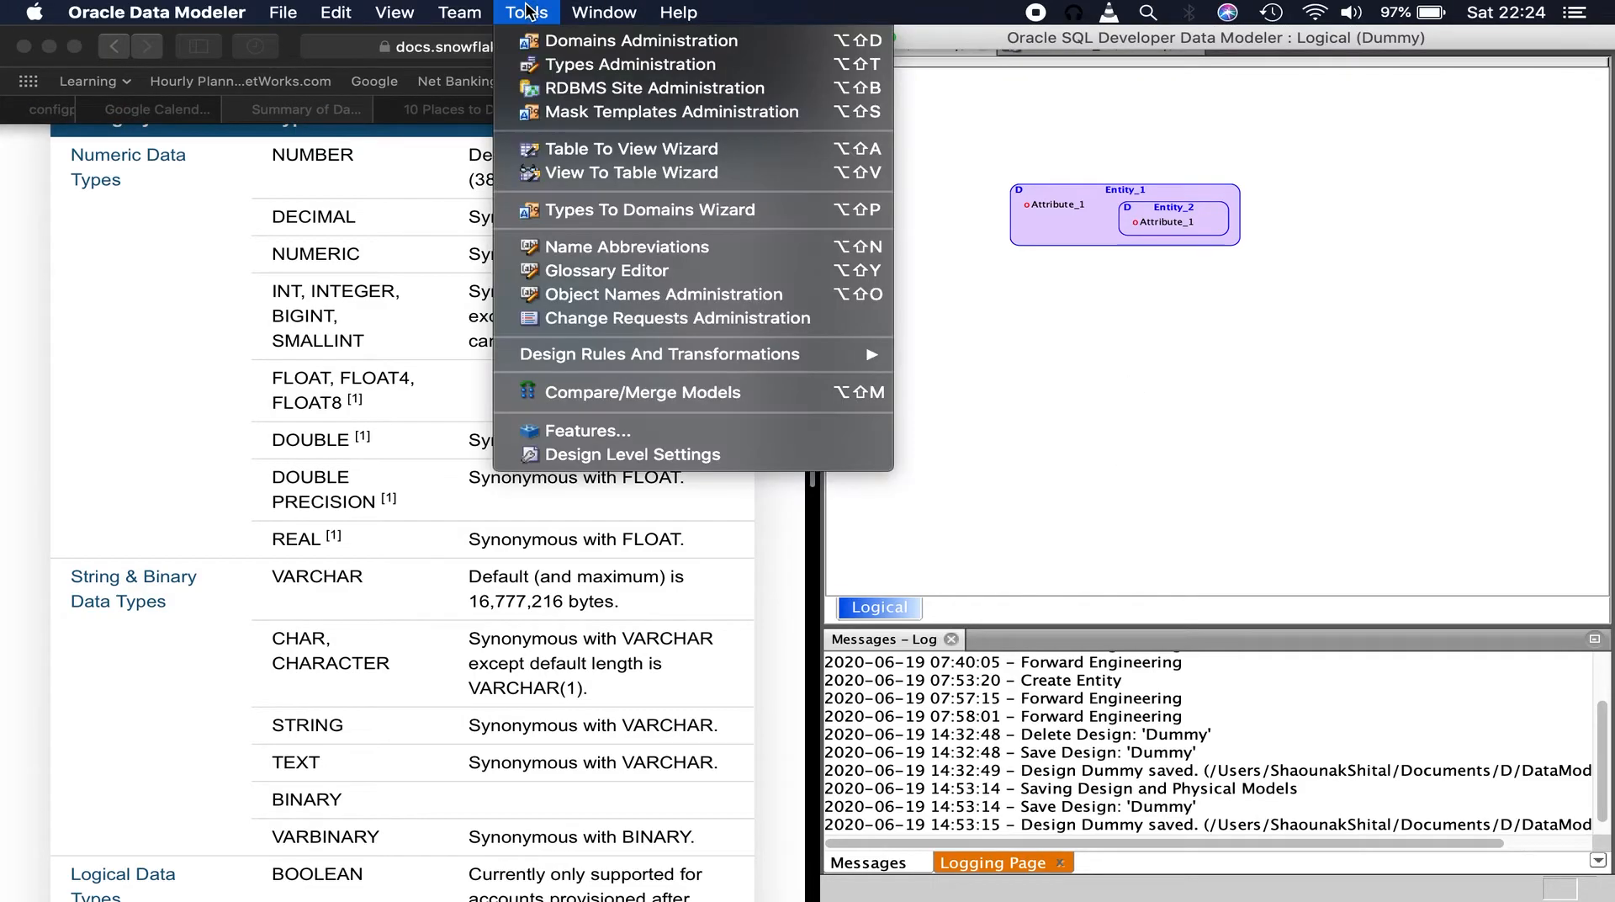
pyautogui.click(547, 42)
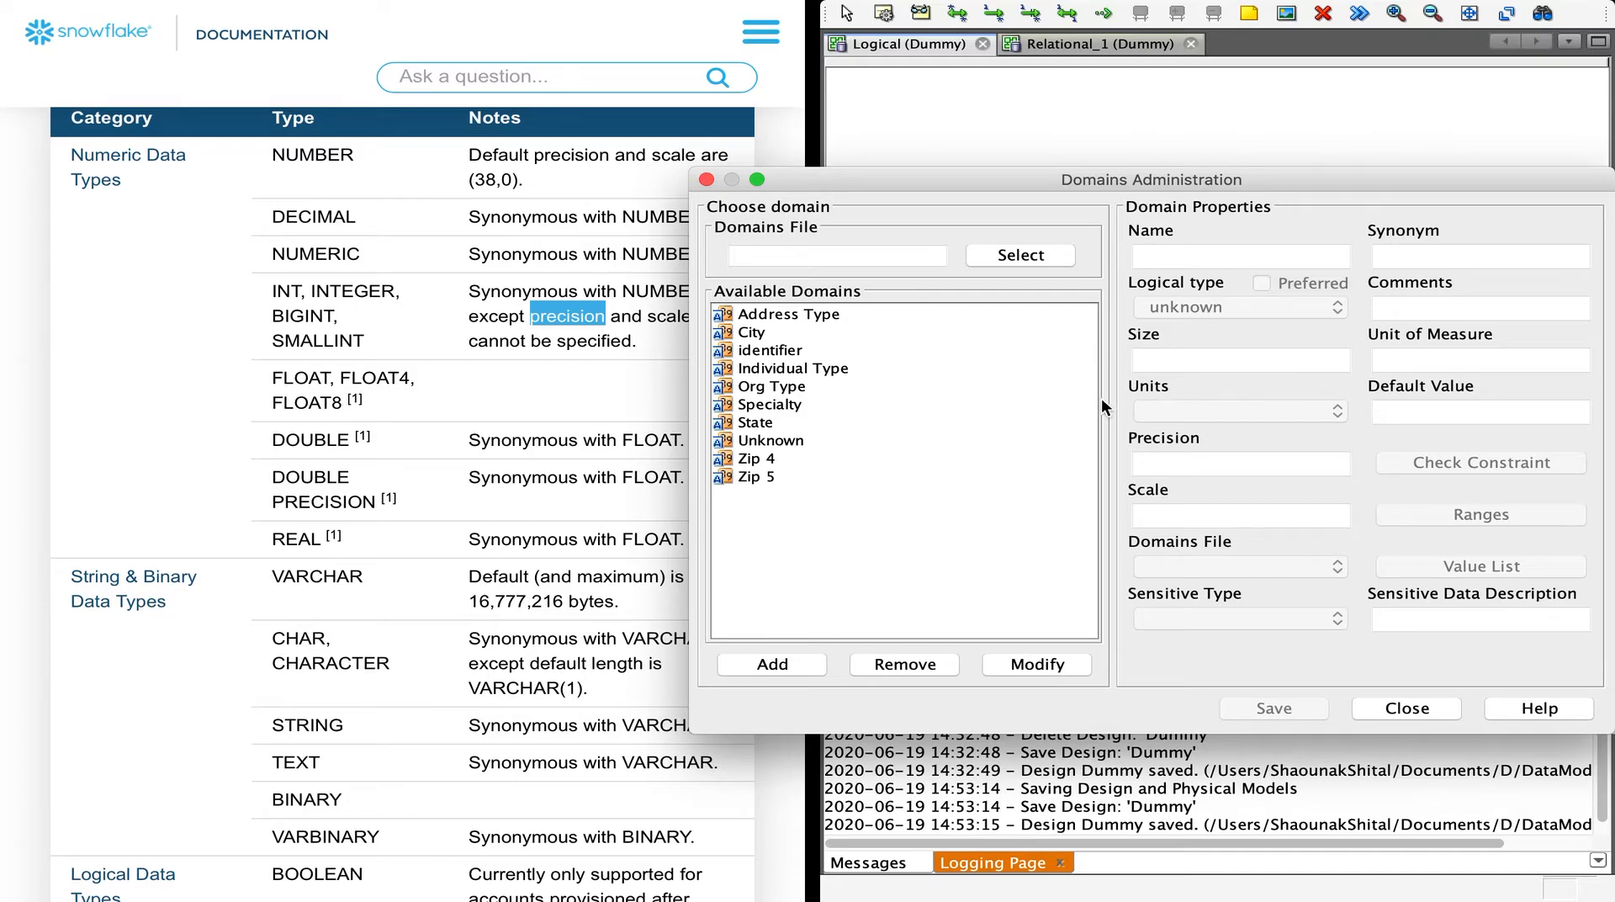
pyautogui.click(780, 667)
pyautogui.click(1204, 259)
pyautogui.doubleClick(1205, 259)
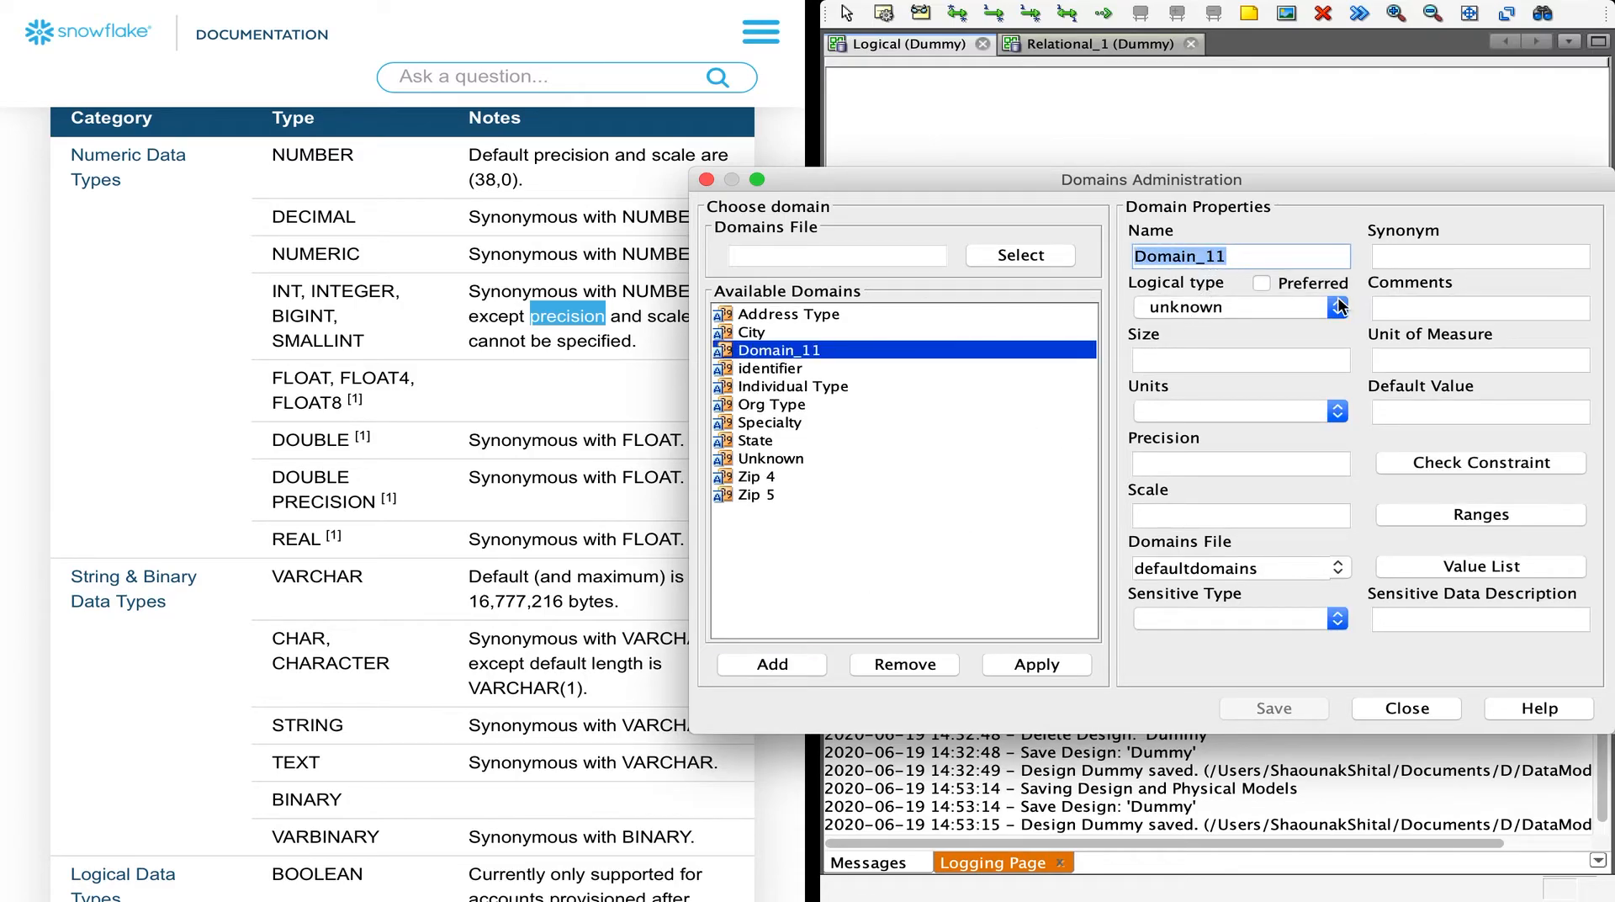
pyautogui.write('Number')
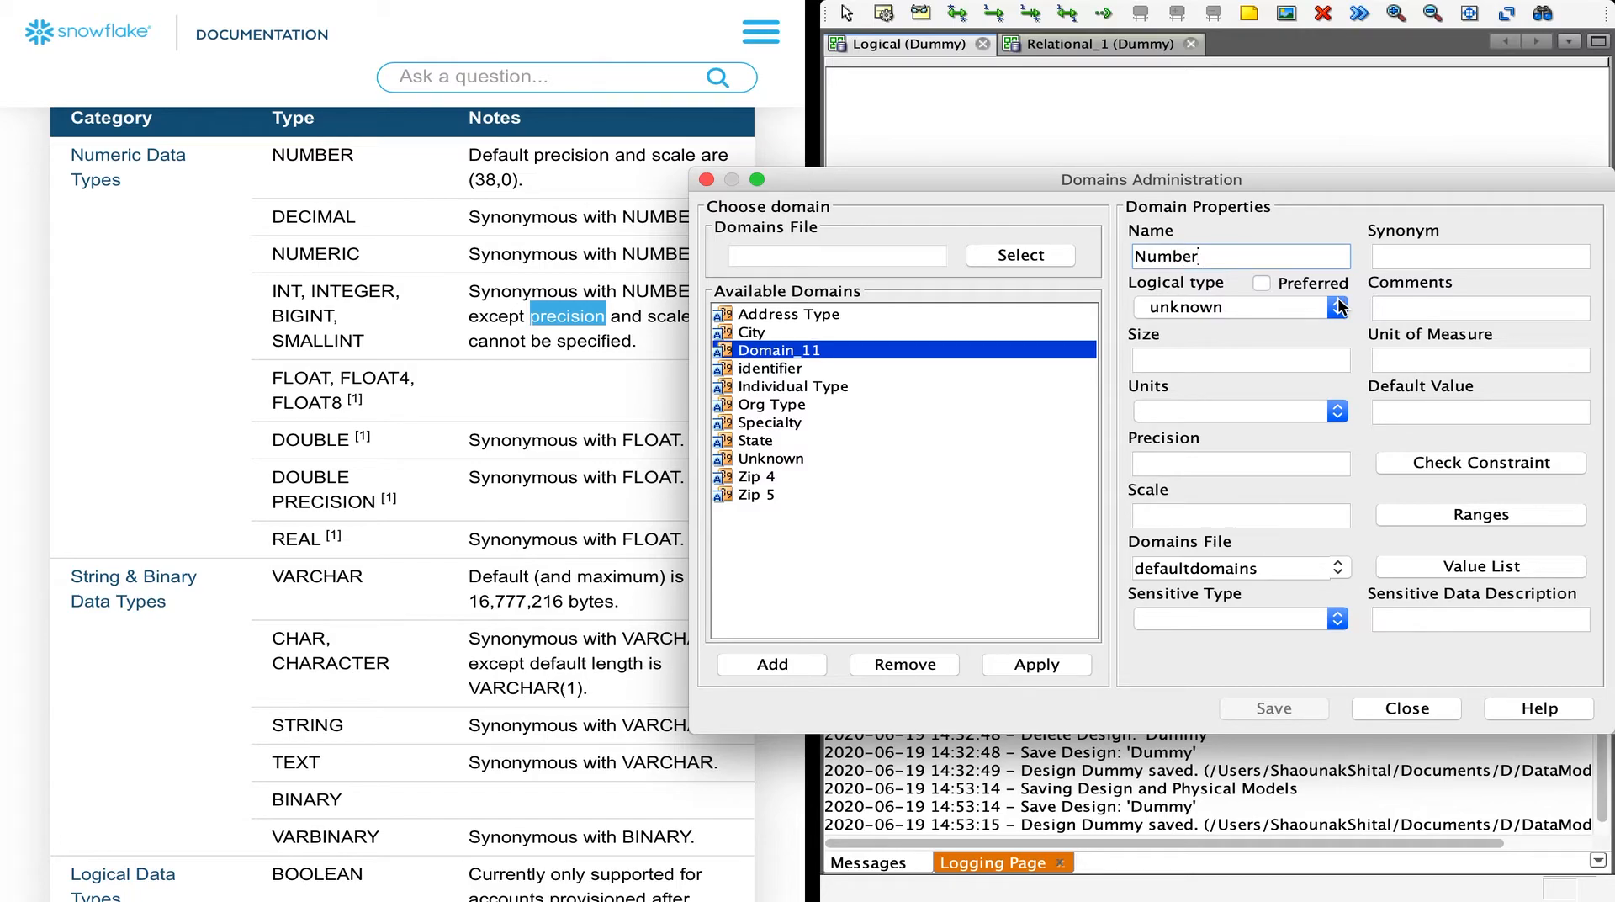
pyautogui.click(1270, 306)
pyautogui.press('n')
pyautogui.press('u')
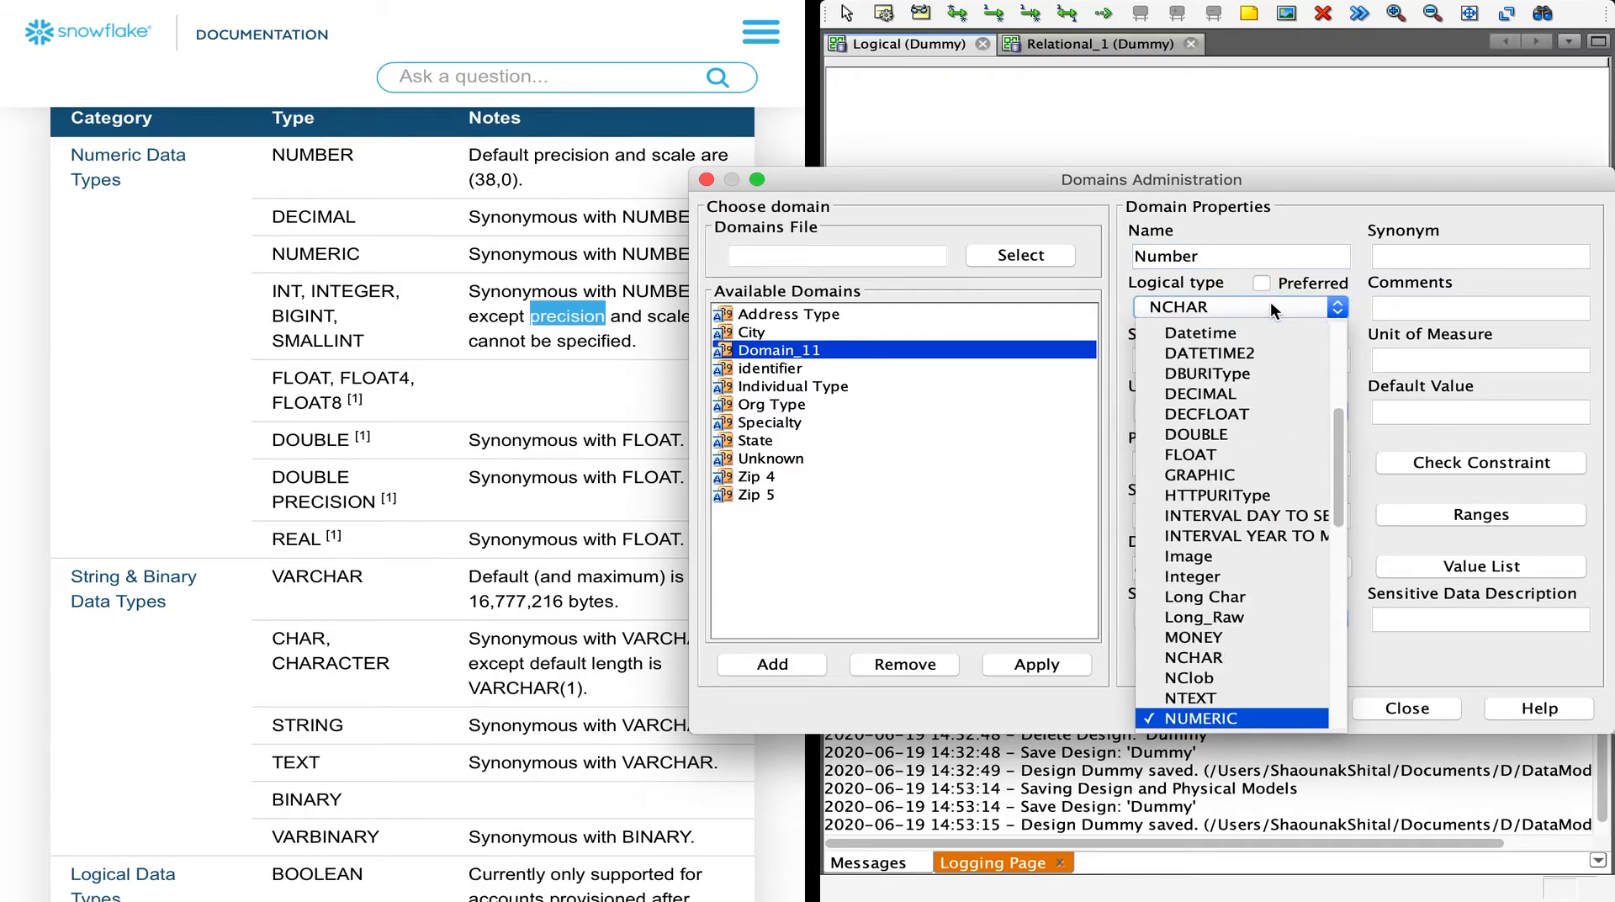
pyautogui.click(1253, 718)
# Give the Number domain a precision of 38 and a scale of 0, leave its size empty, and apply the definition.
pyautogui.click(1191, 361)
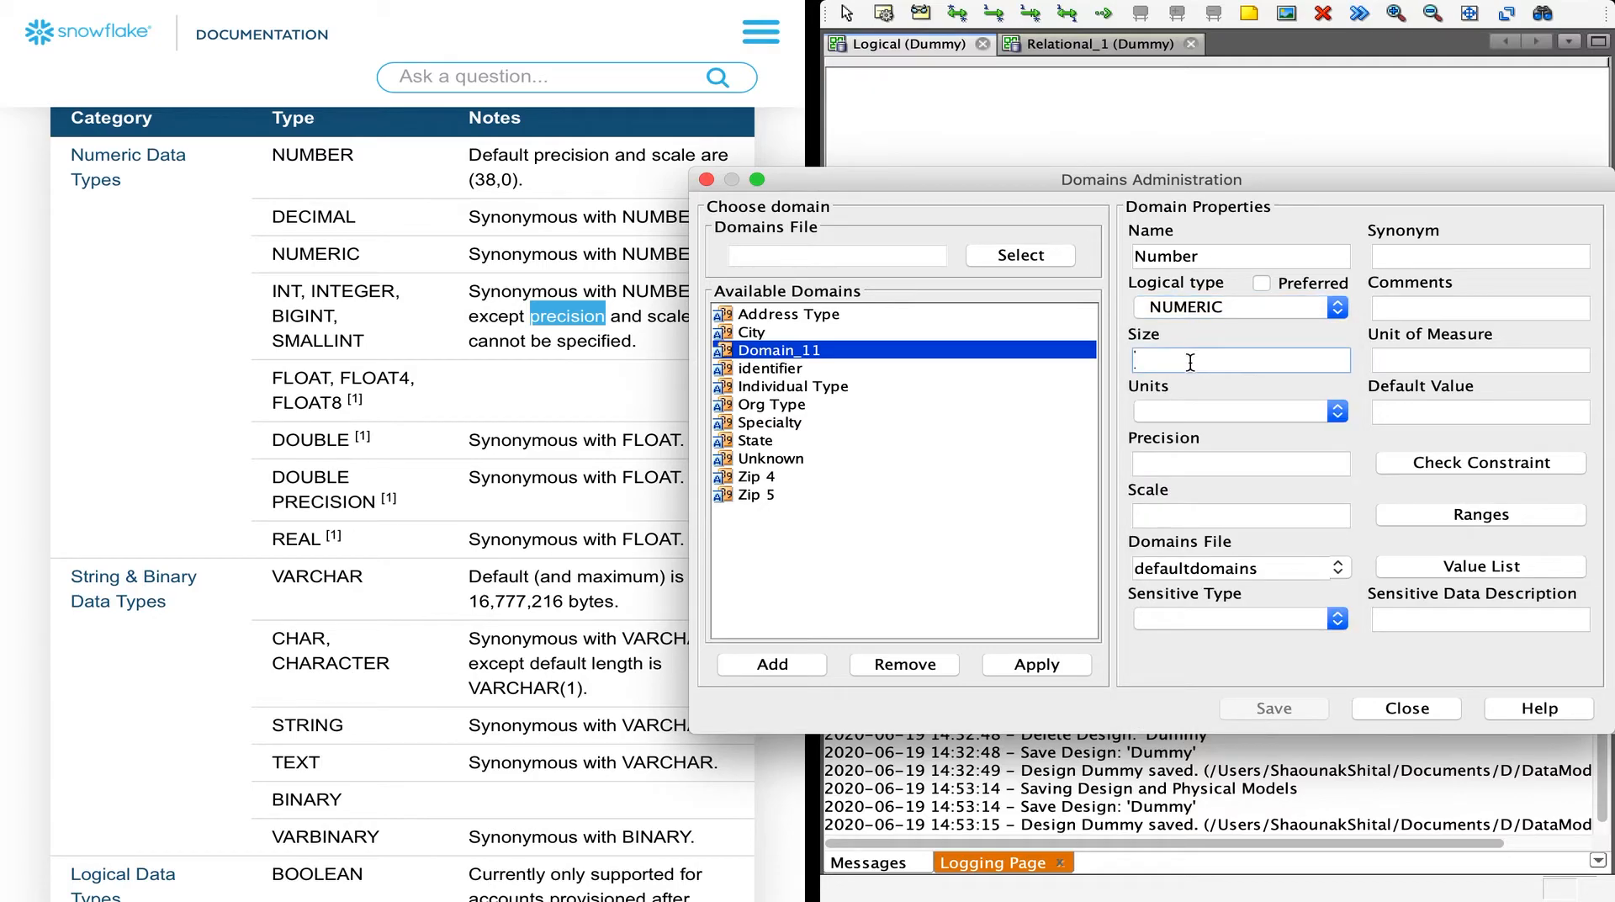
pyautogui.write('38')
pyautogui.click(1183, 457)
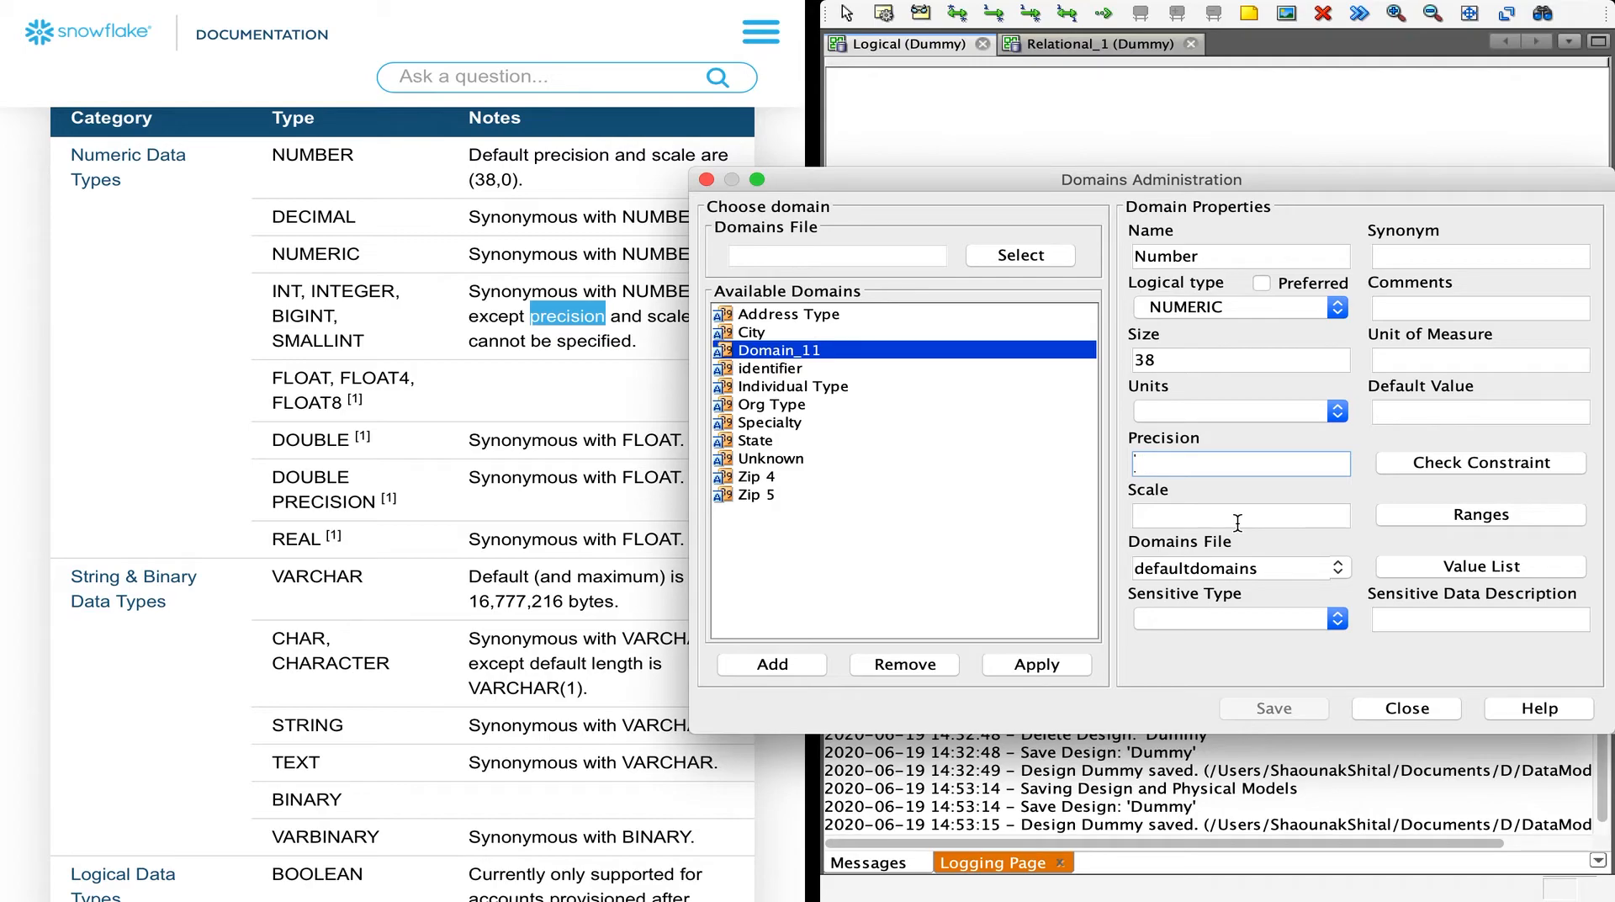
pyautogui.write('38')
pyautogui.click(1221, 355)
pyautogui.press('BackSpace')
pyautogui.press('BackSpace')
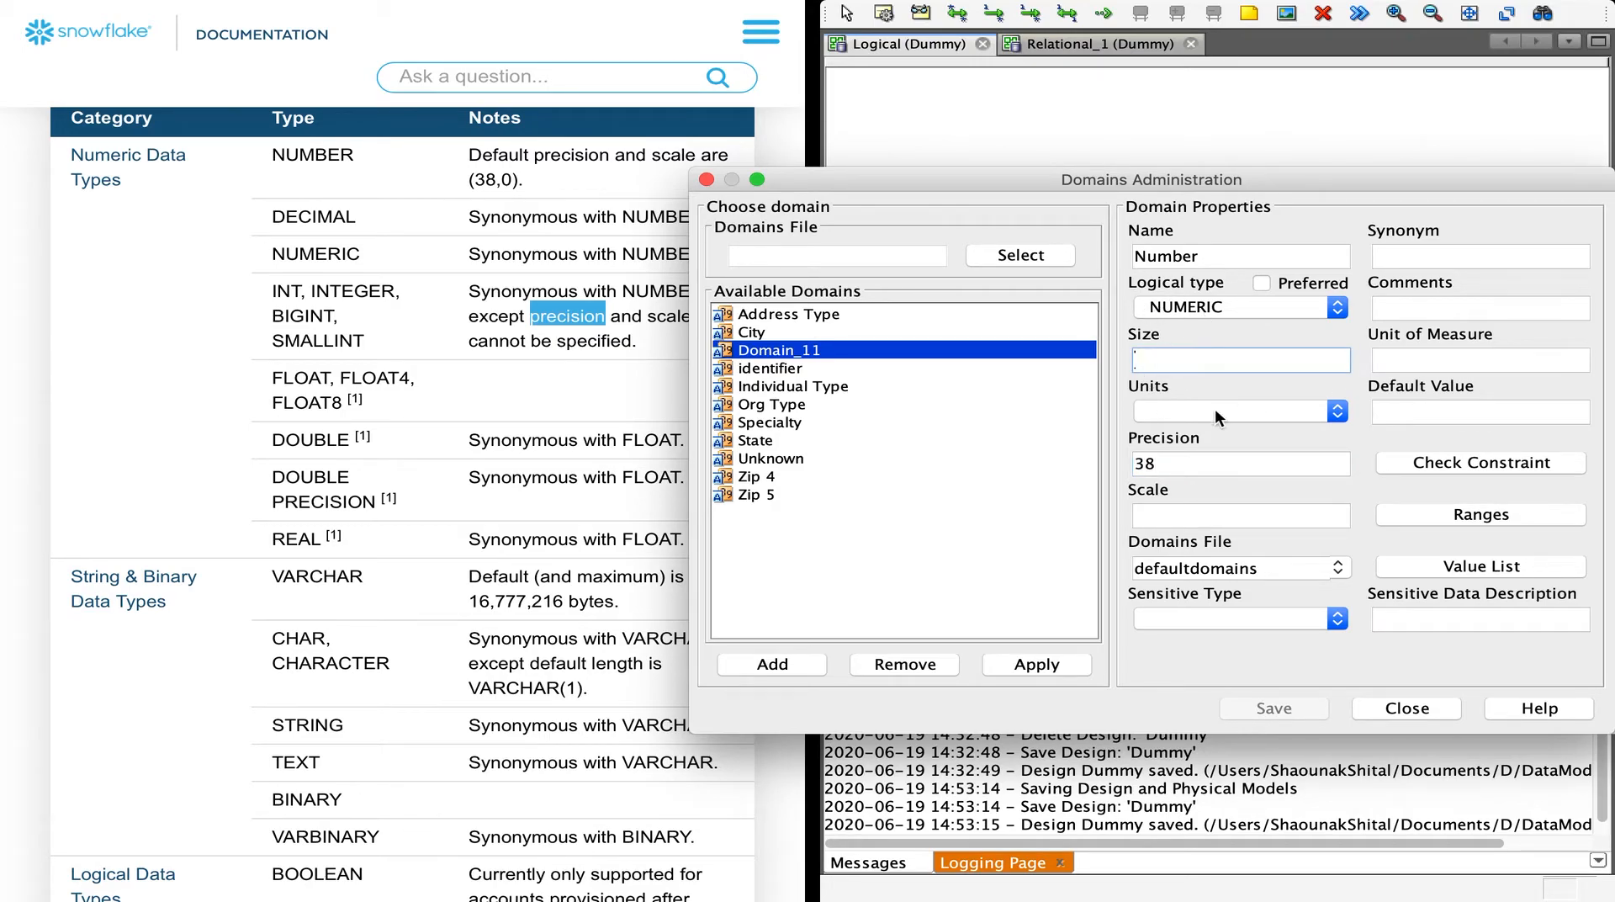
pyautogui.click(1193, 523)
pyautogui.write('0')
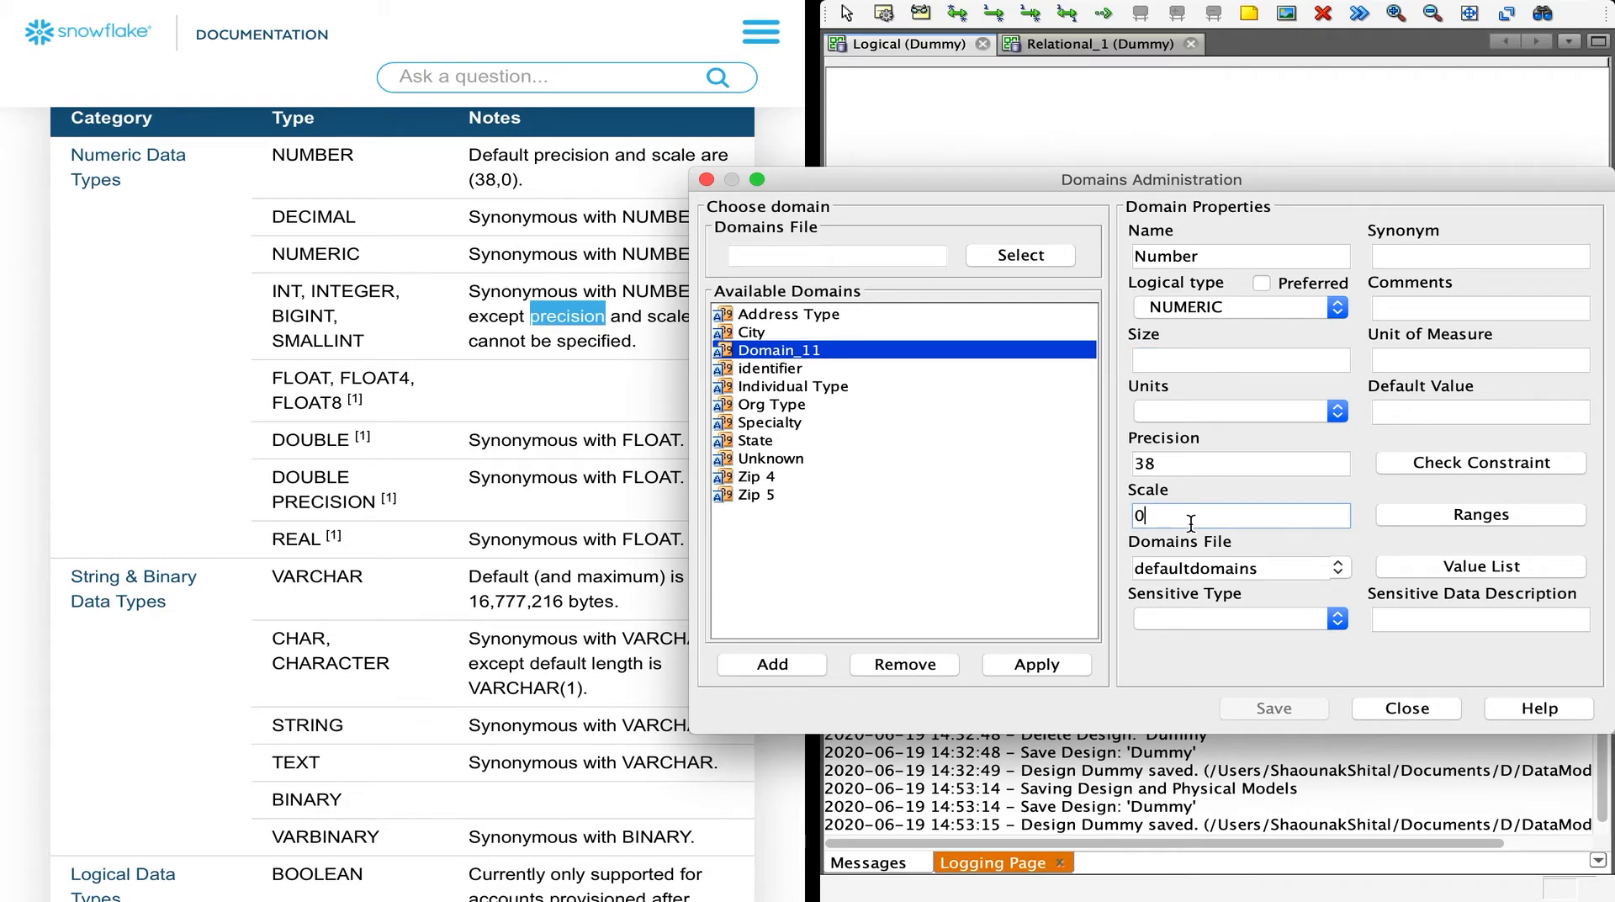
pyautogui.click(1017, 669)
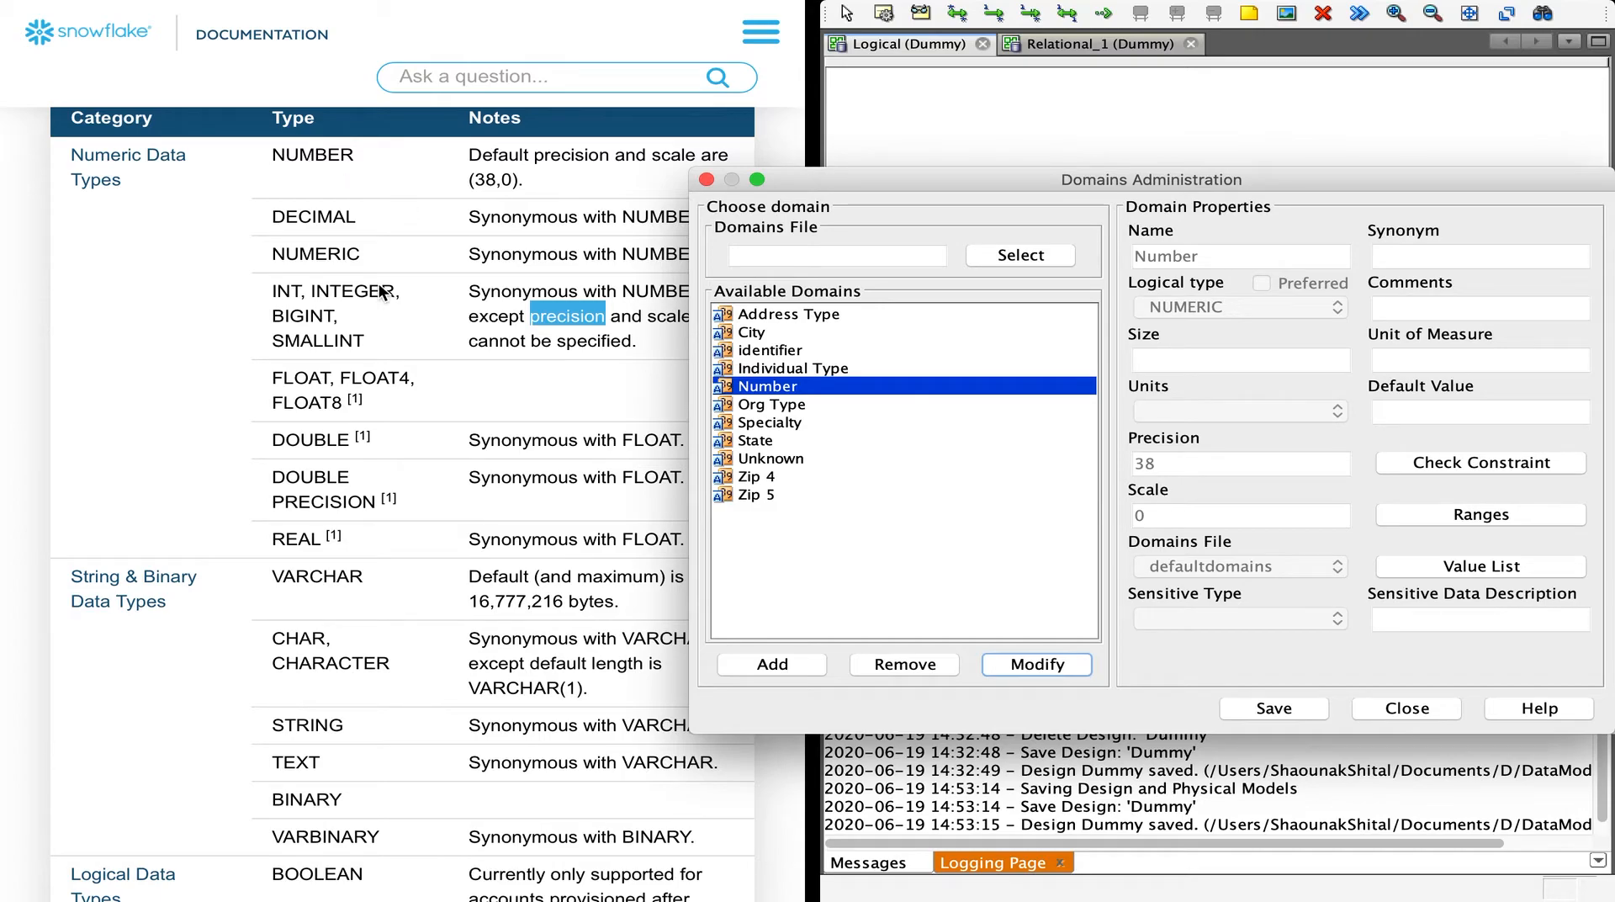
# Compare the Number domain's properties with Org Type and close Domains Administration without saving the domains.
pyautogui.doubleClick(300, 154)
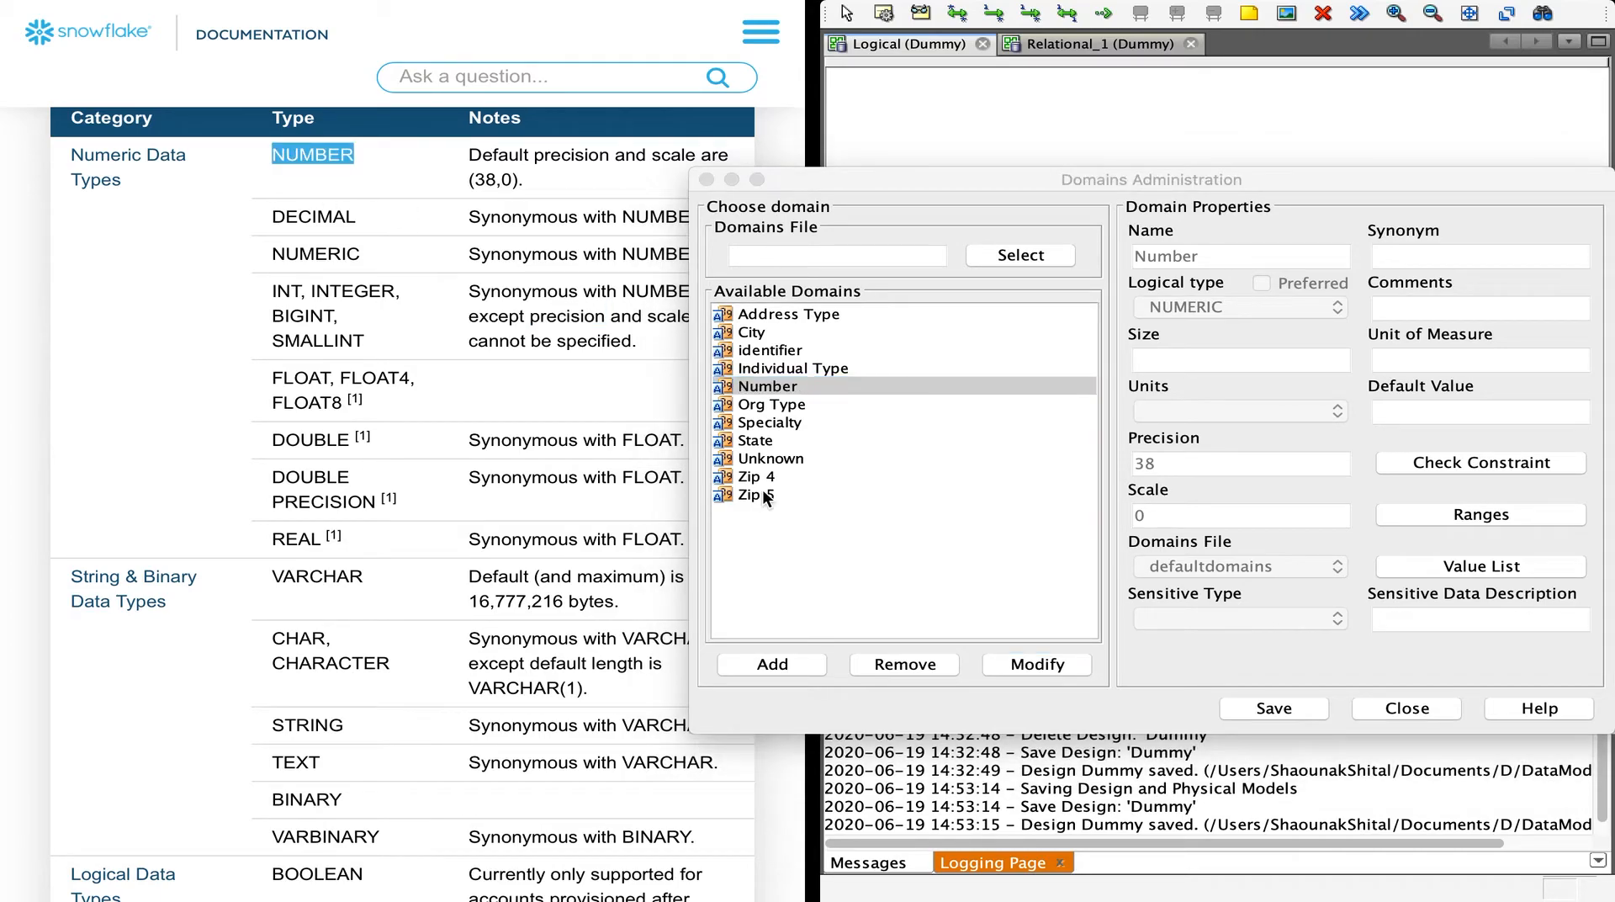
pyautogui.click(788, 403)
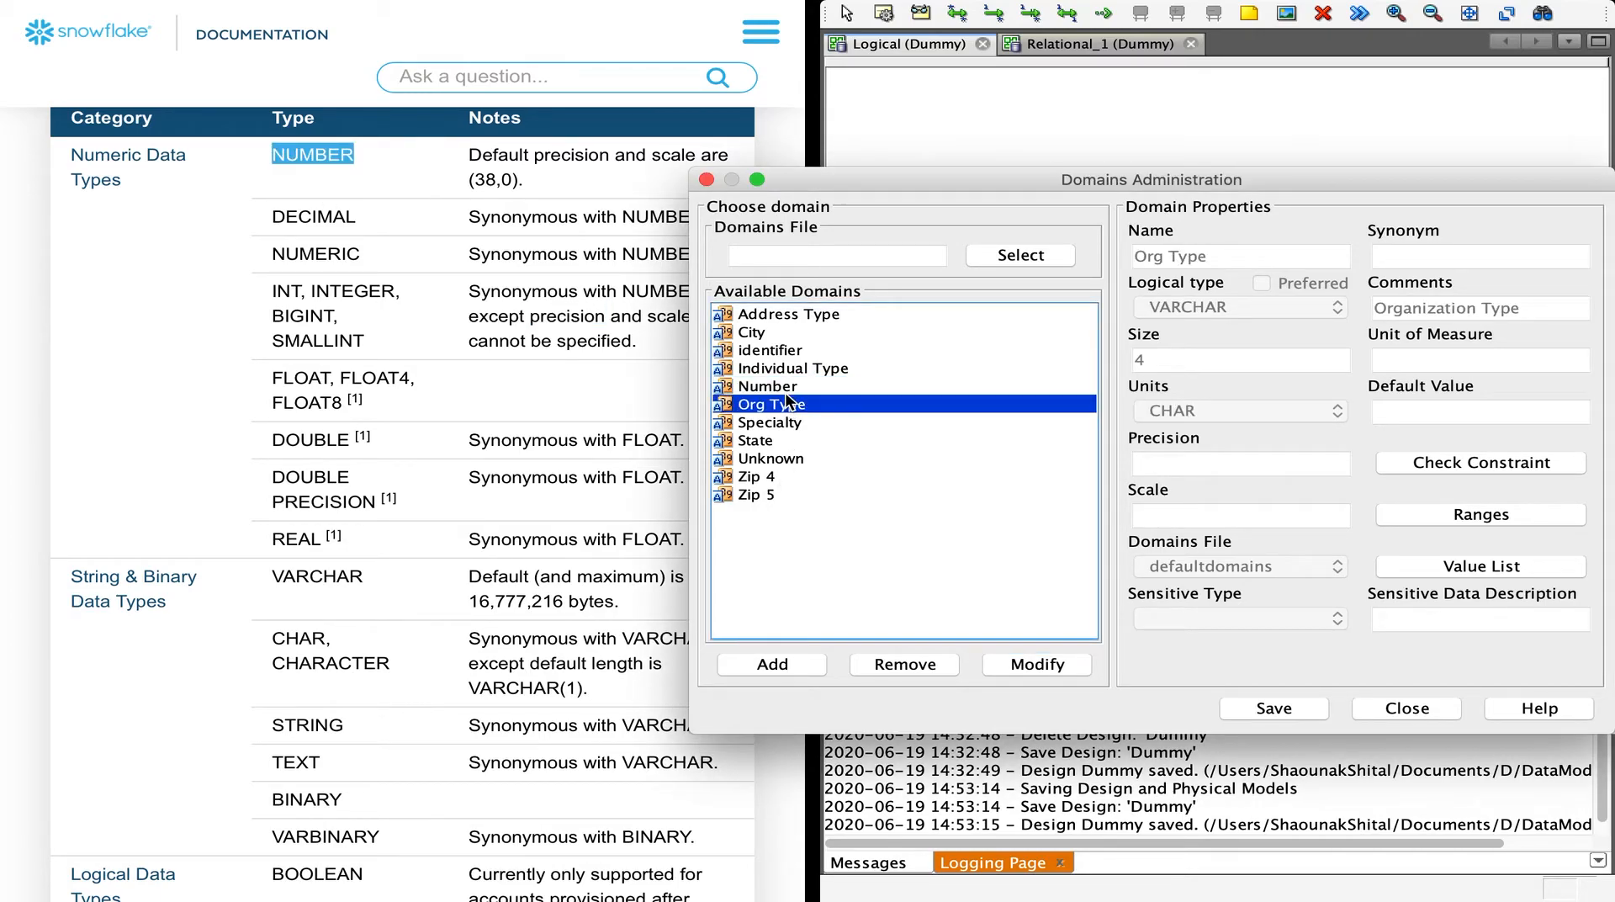
pyautogui.click(785, 392)
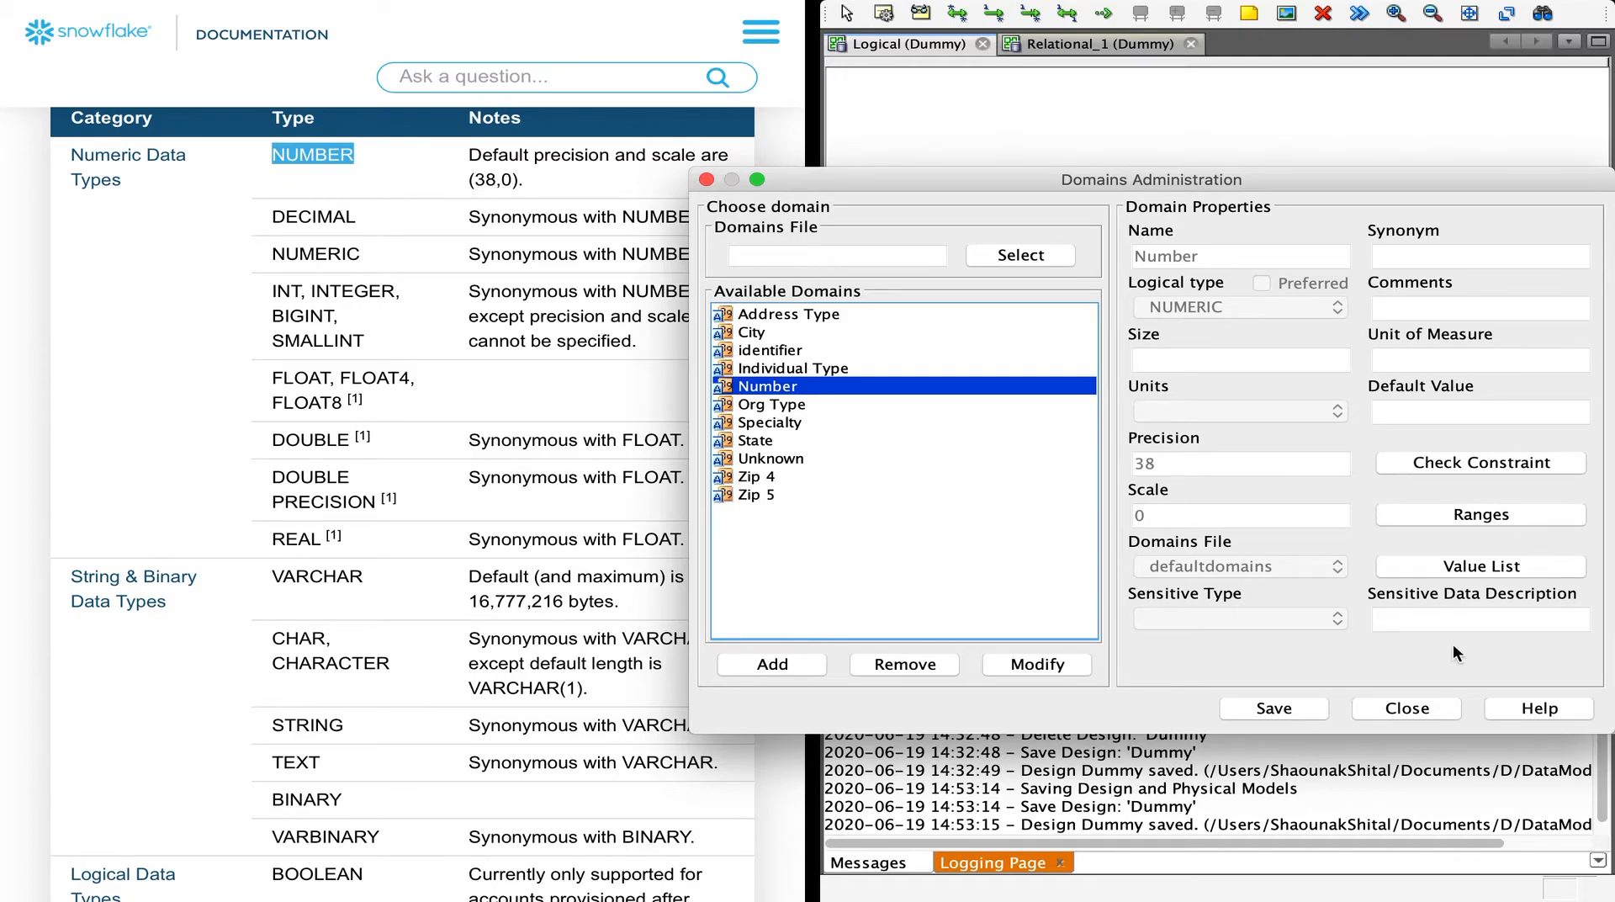
pyautogui.click(1430, 709)
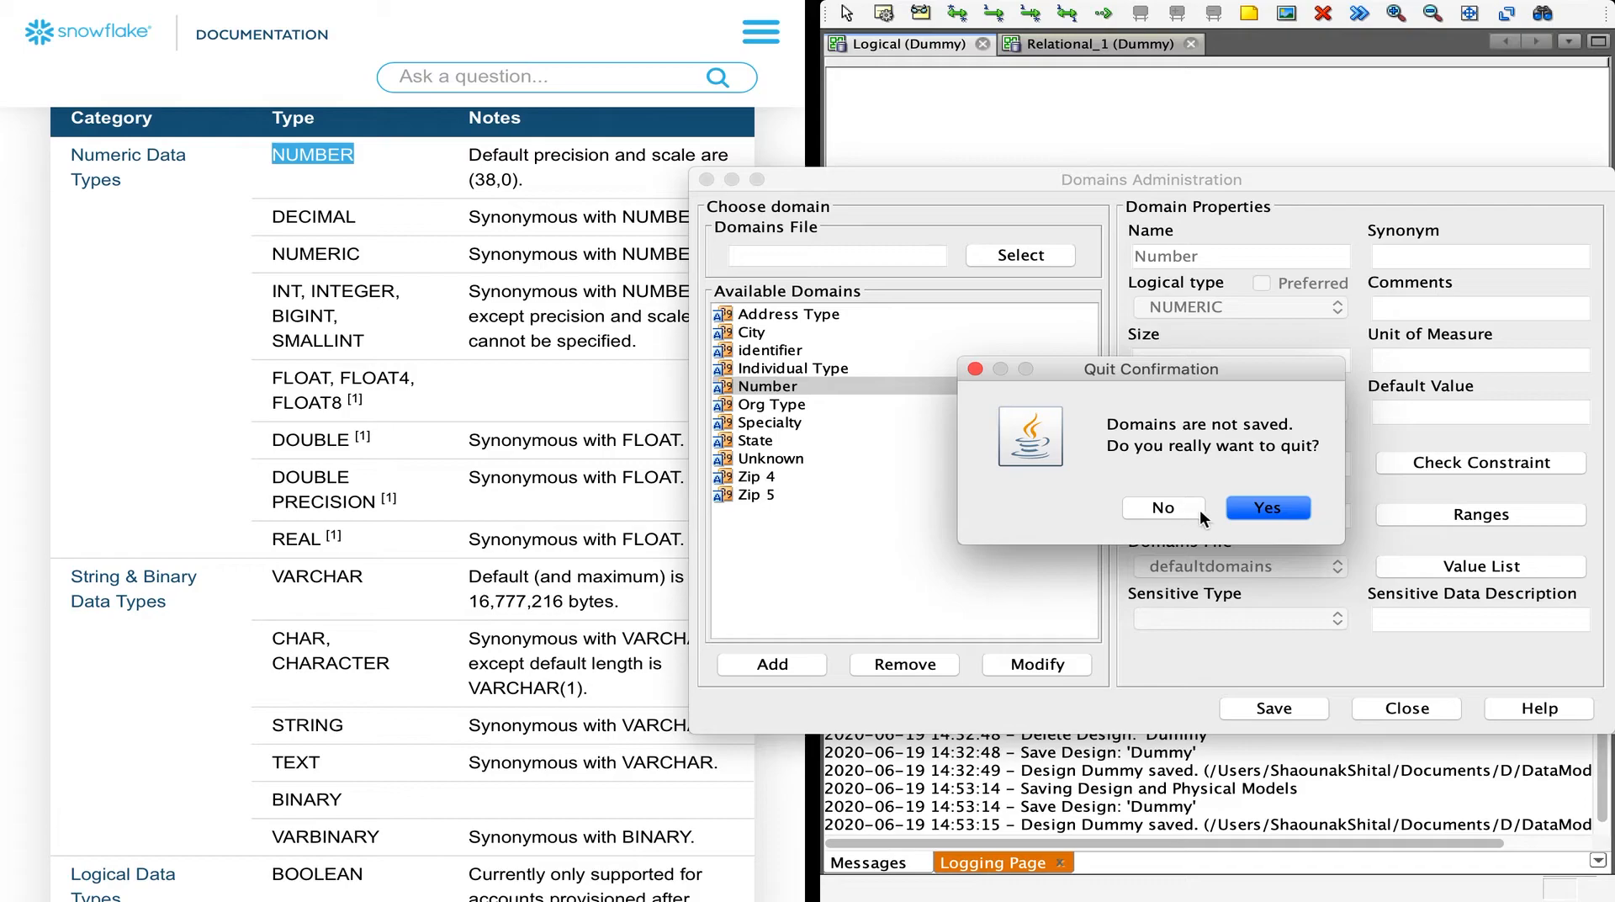
pyautogui.click(1273, 506)
# Look through the logical source types available for Attribute_1 of Entity_1 and cancel the entity's changes.
pyautogui.doubleClick(1068, 225)
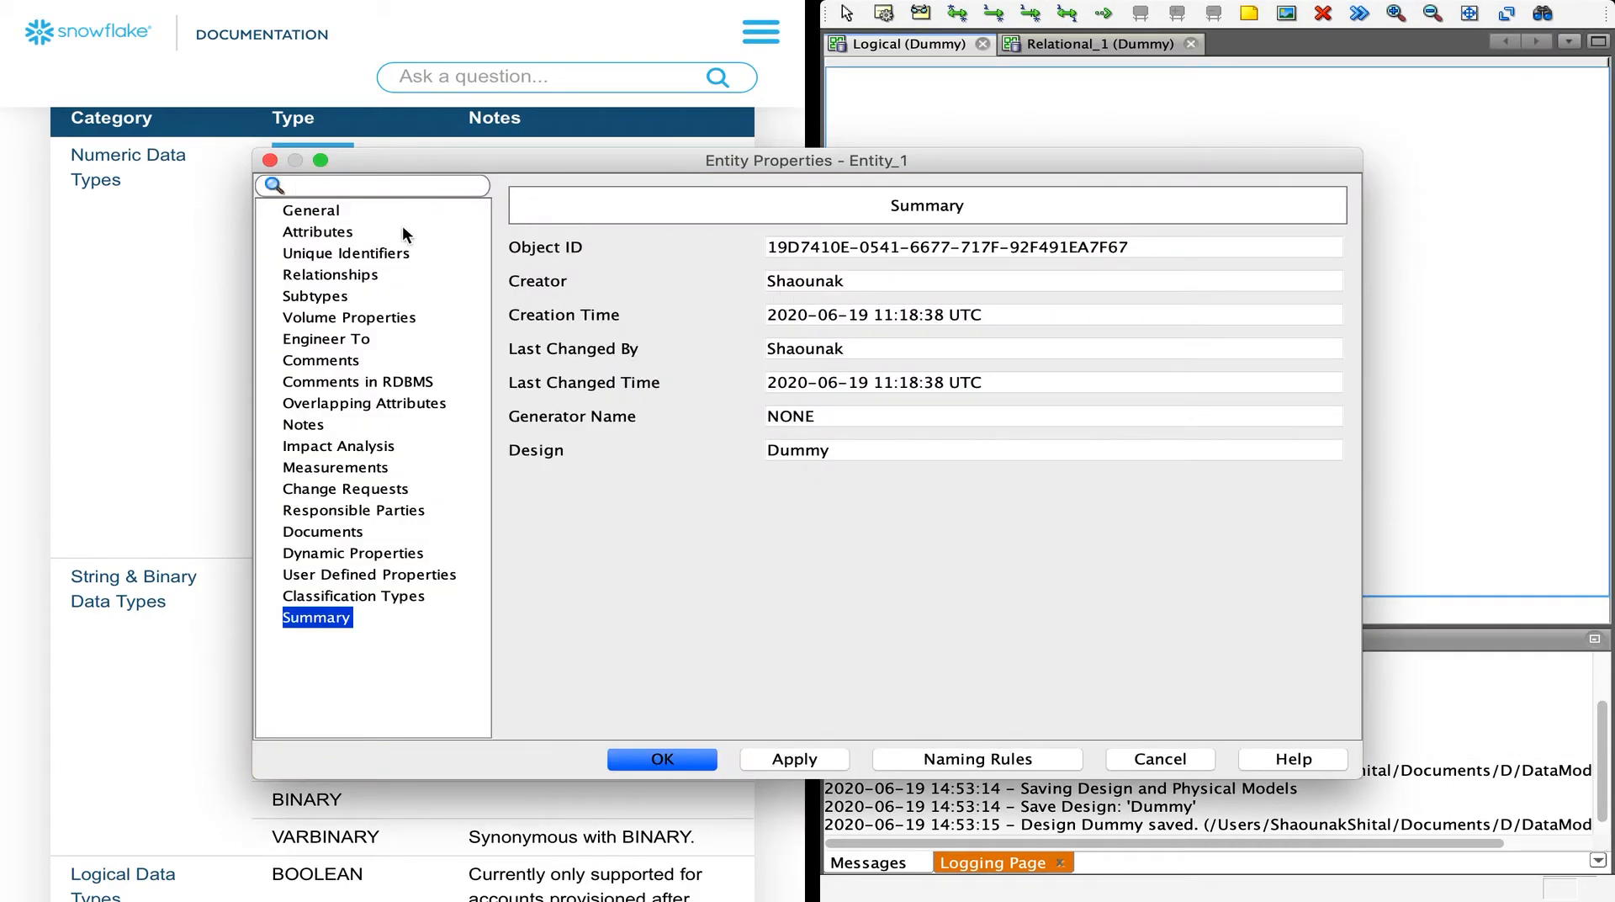
pyautogui.click(345, 235)
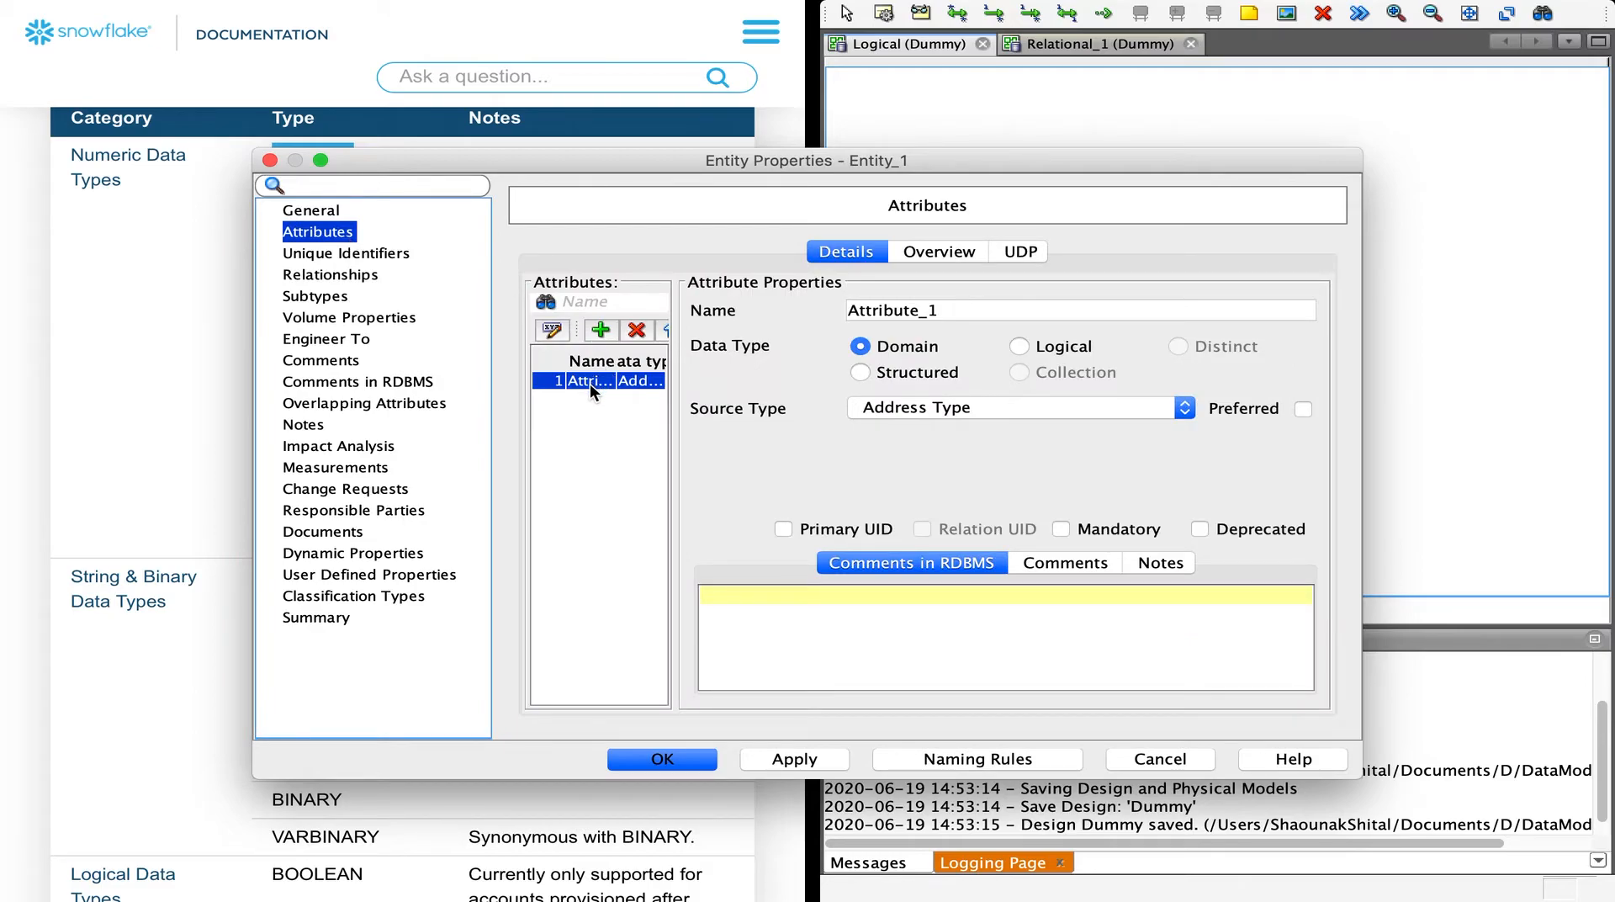
pyautogui.click(1021, 347)
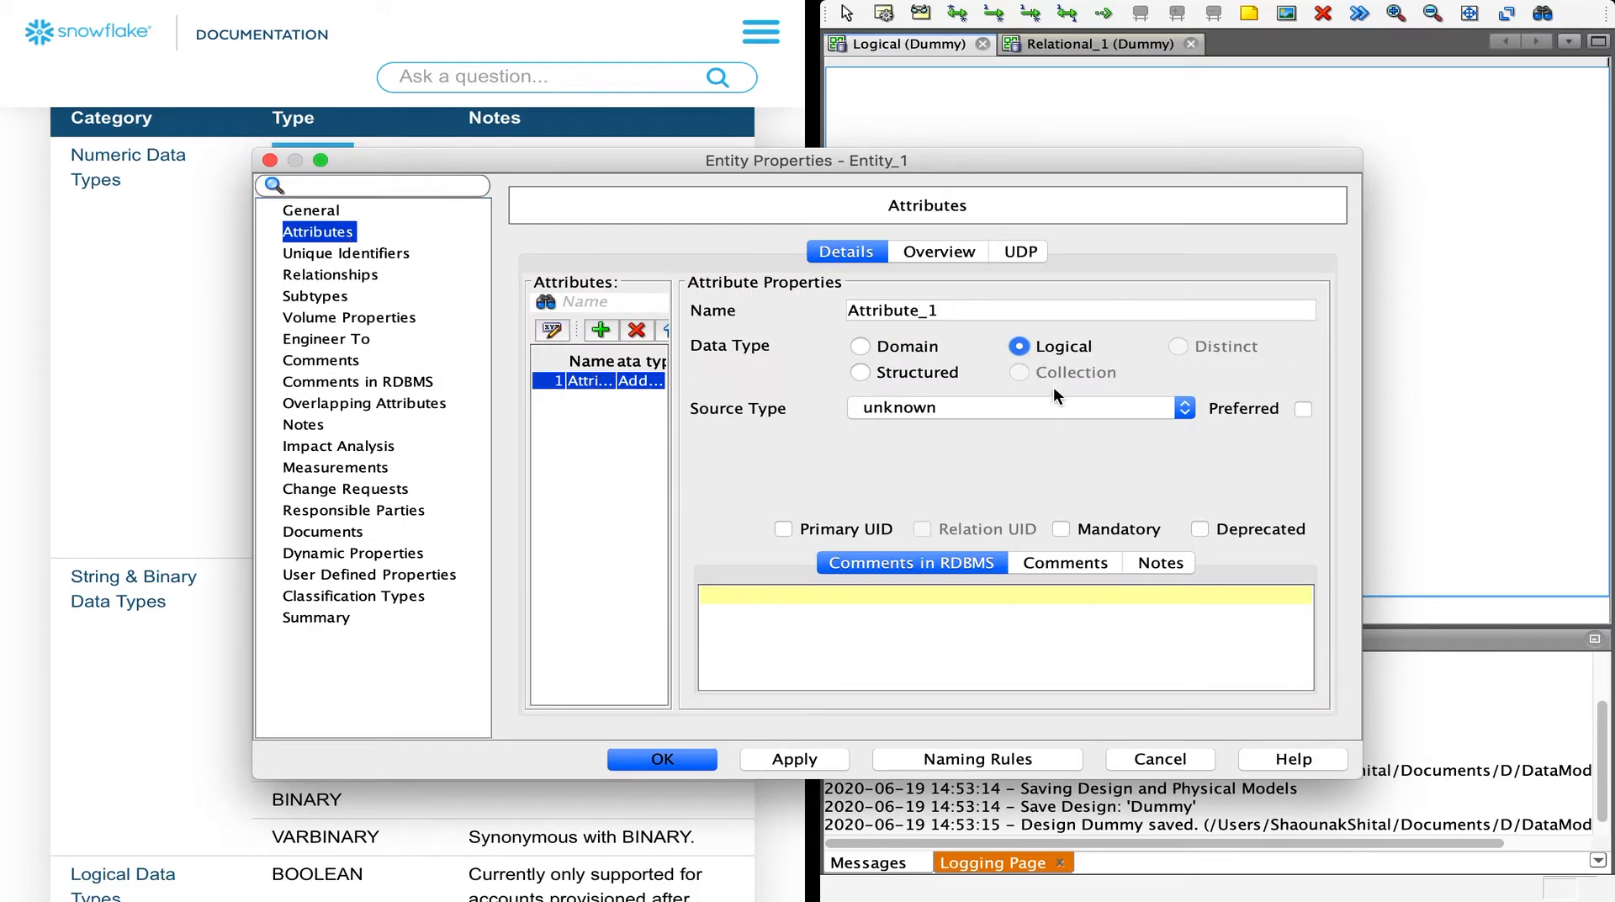
pyautogui.click(1067, 405)
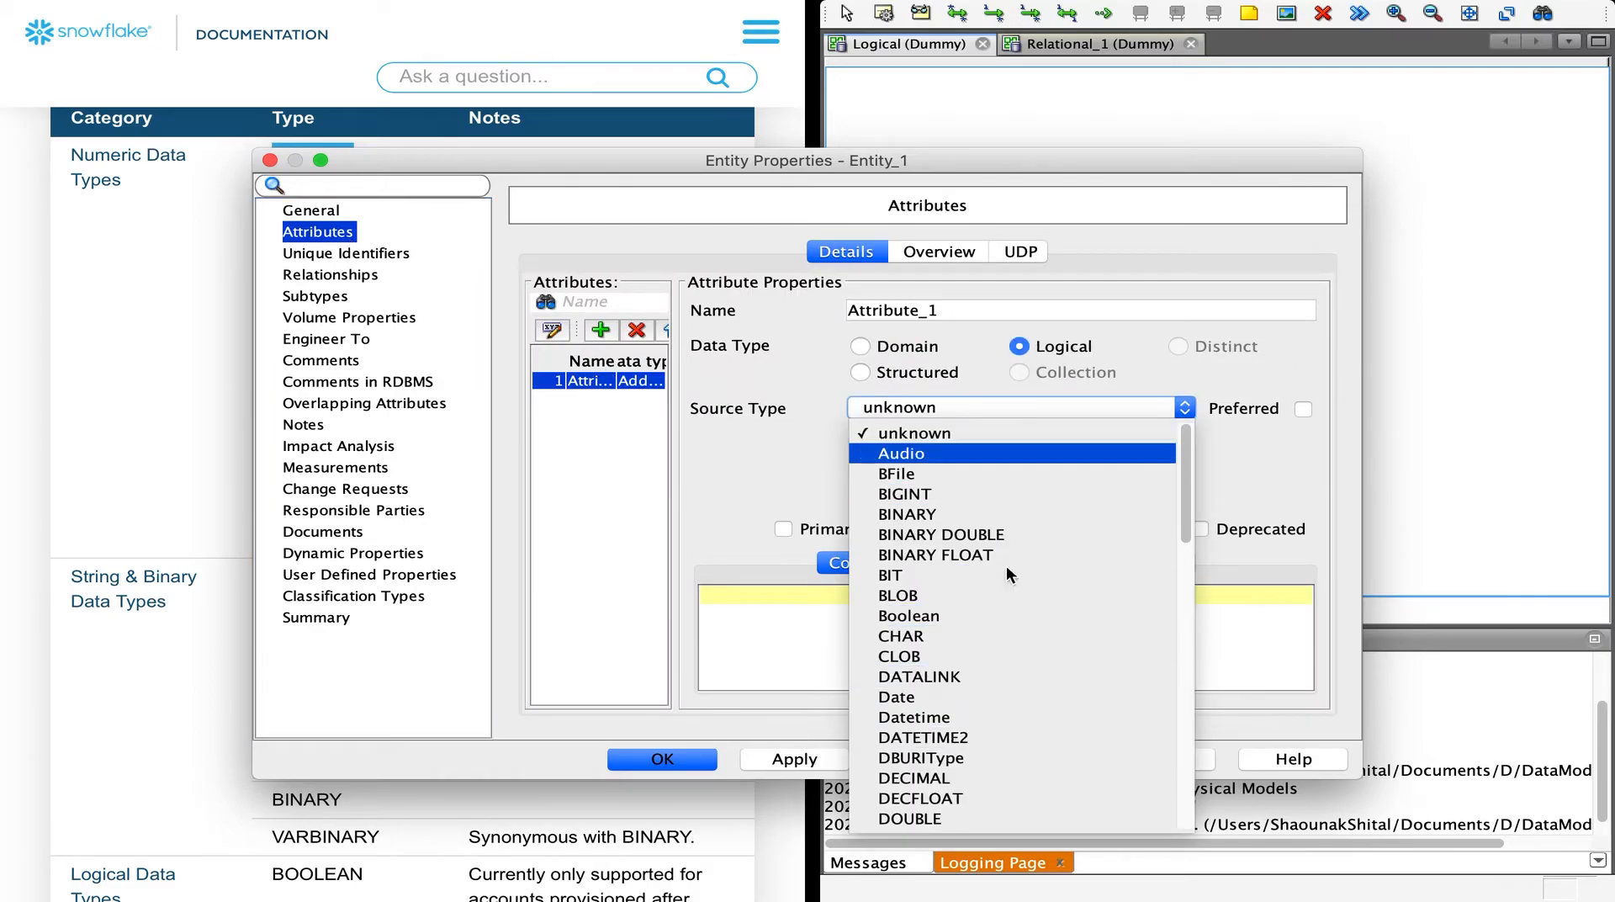
pyautogui.click(699, 461)
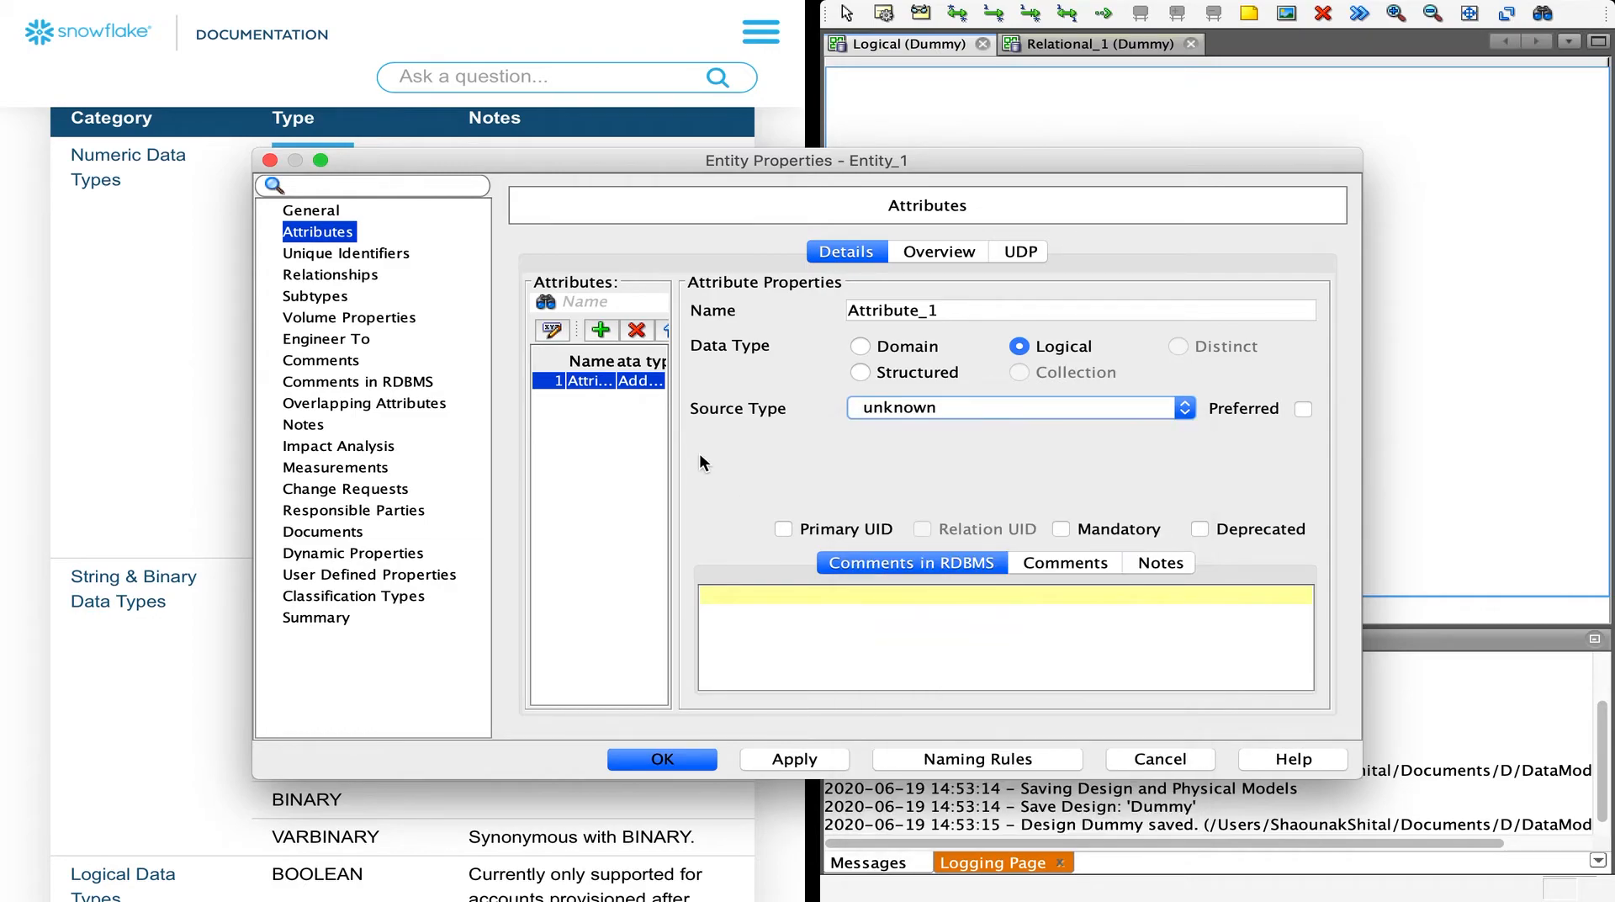
pyautogui.click(1154, 761)
pyautogui.click(1026, 407)
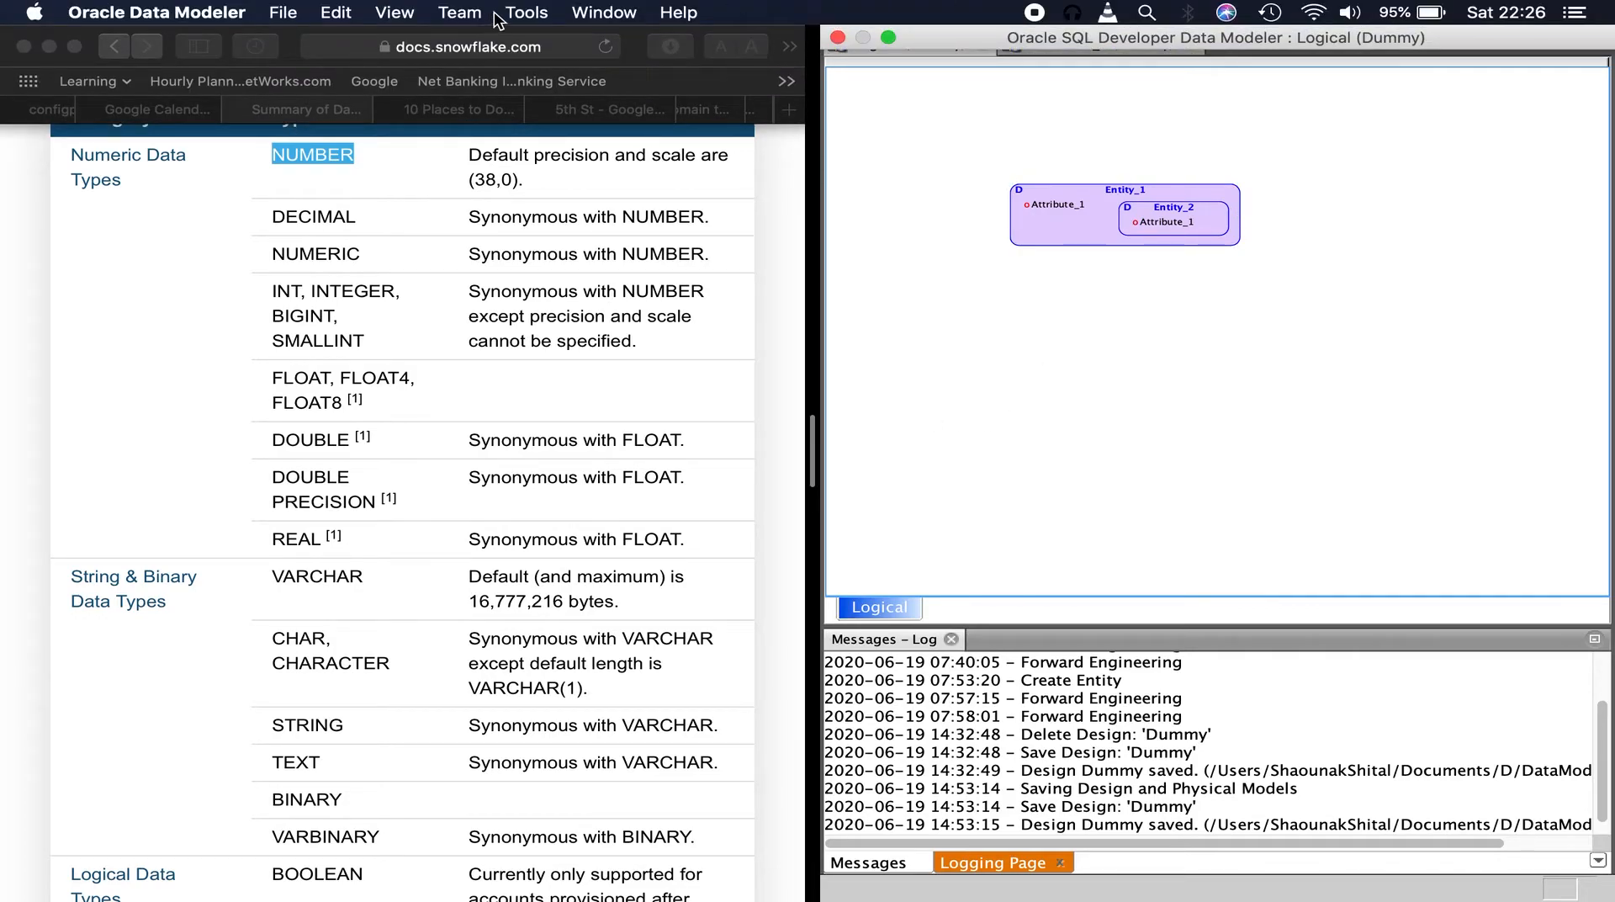
# Inspect the Integer logical type's native mappings in Types Administration and bring up the user defined native types.
pyautogui.click(518, 13)
pyautogui.click(589, 64)
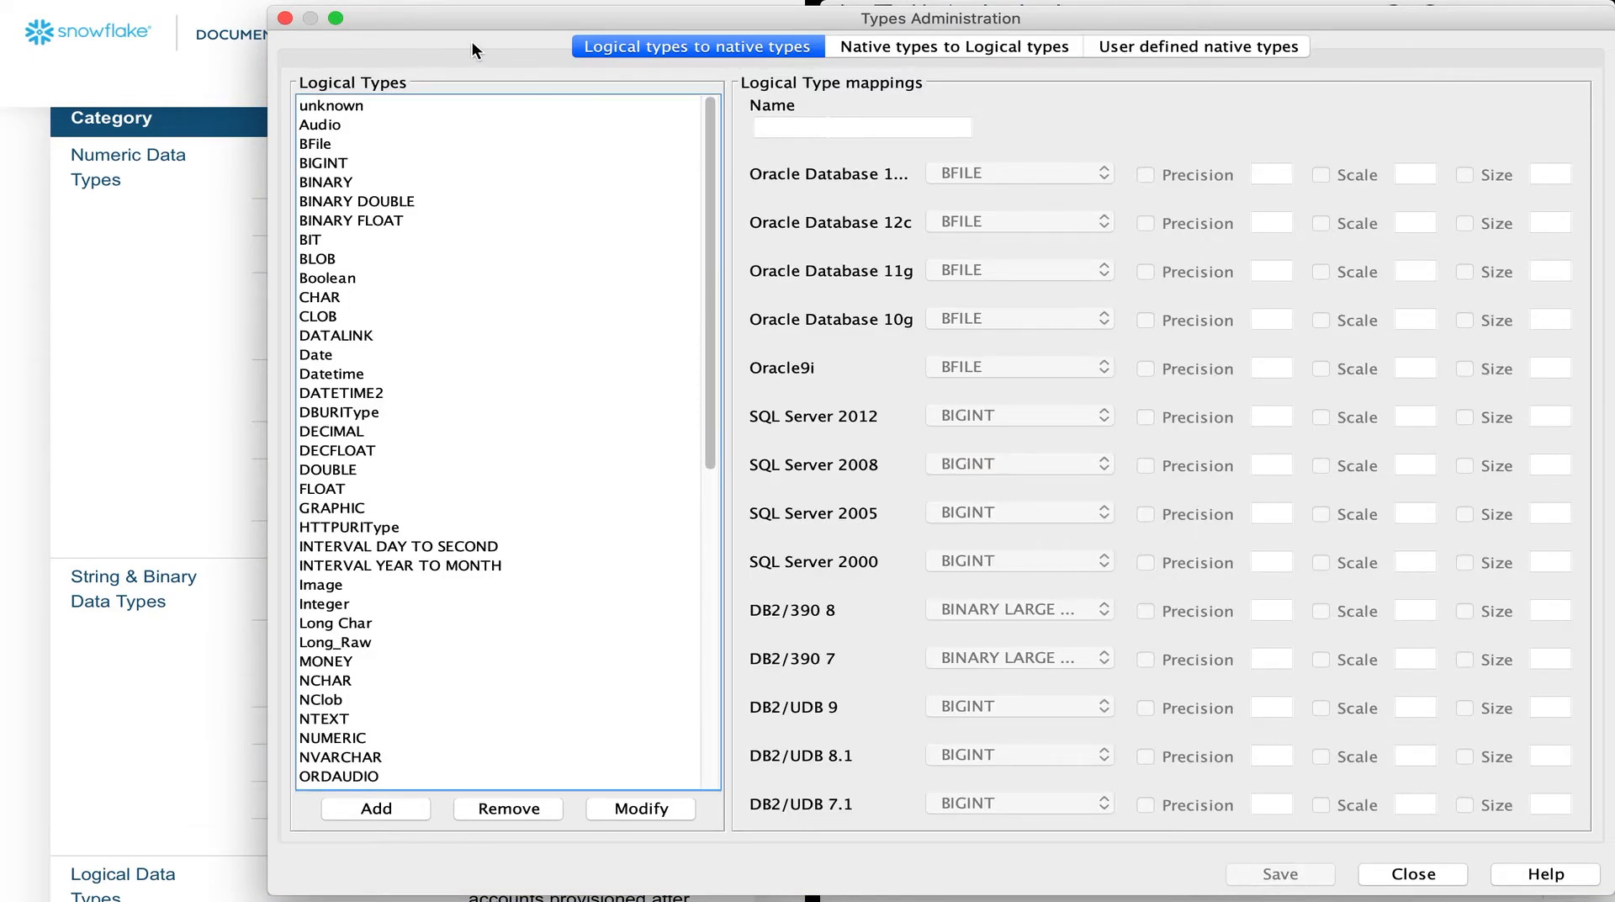
pyautogui.moveTo(465, 26); pyautogui.dragTo(853, 54)
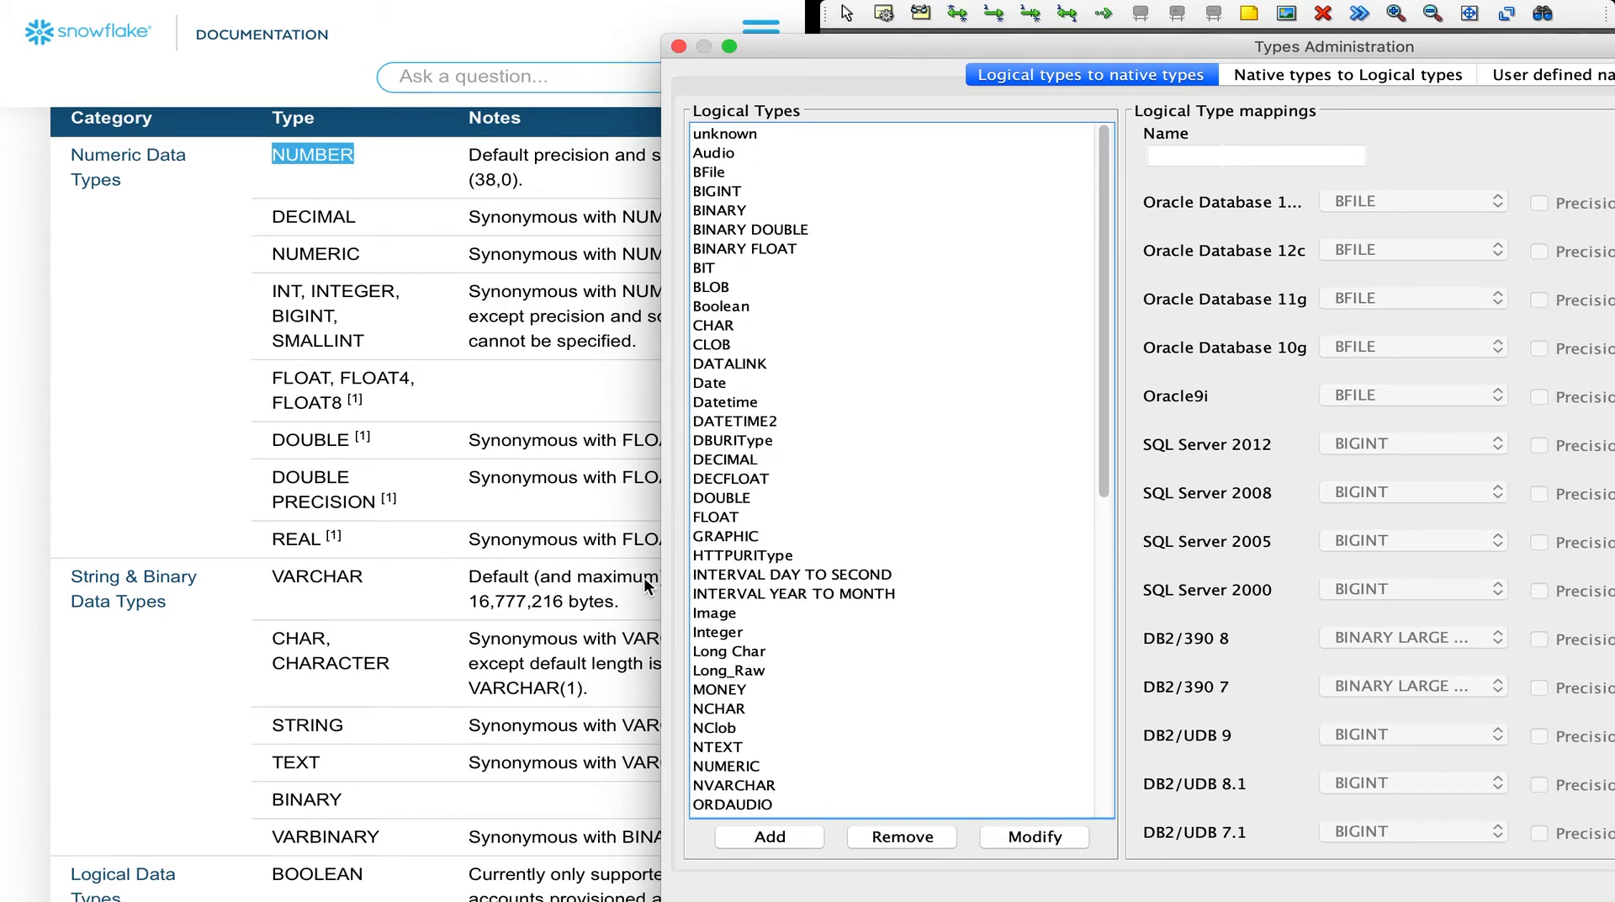
pyautogui.scroll(-5, 866, 539)
pyautogui.scroll(-2, 865, 543)
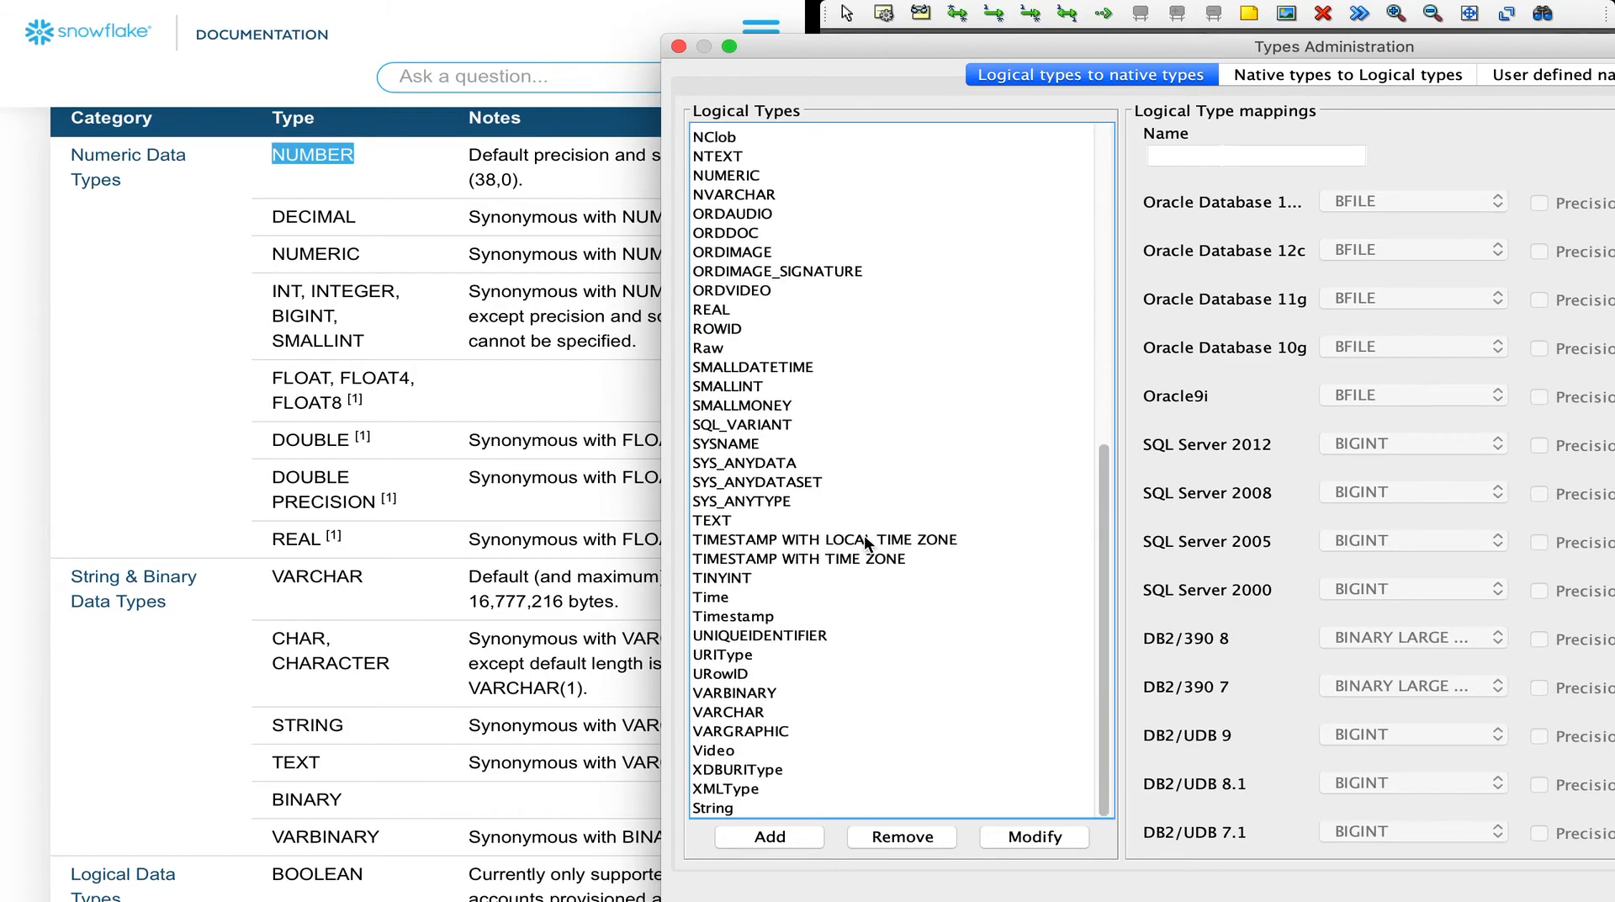
pyautogui.click(768, 493)
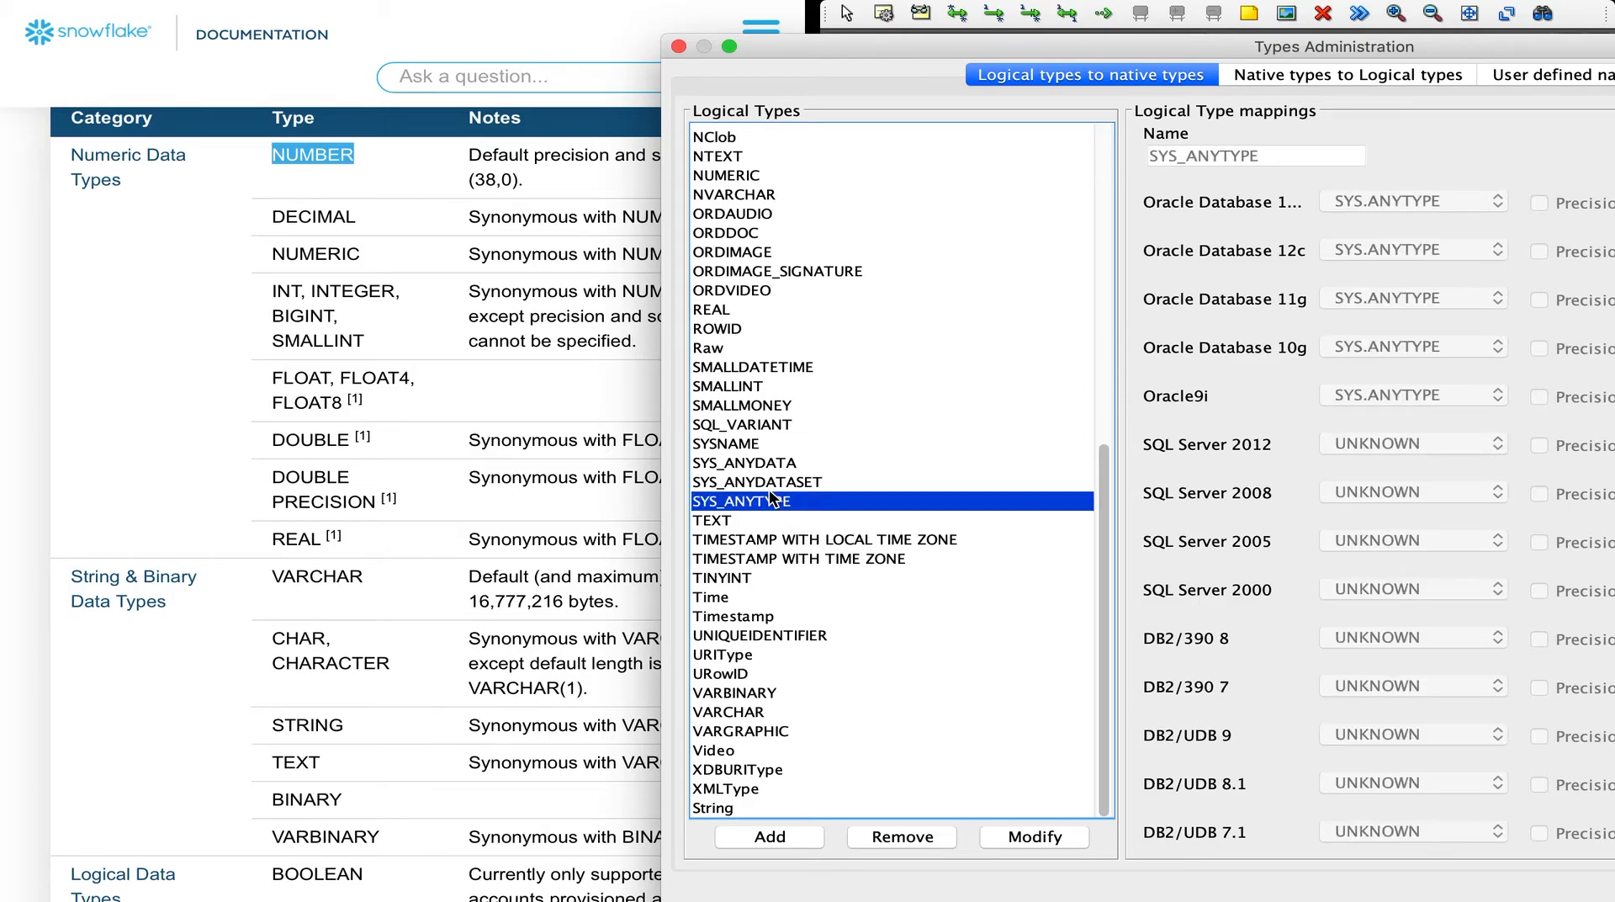
pyautogui.press('i')
pyautogui.scroll(3, 853, 376)
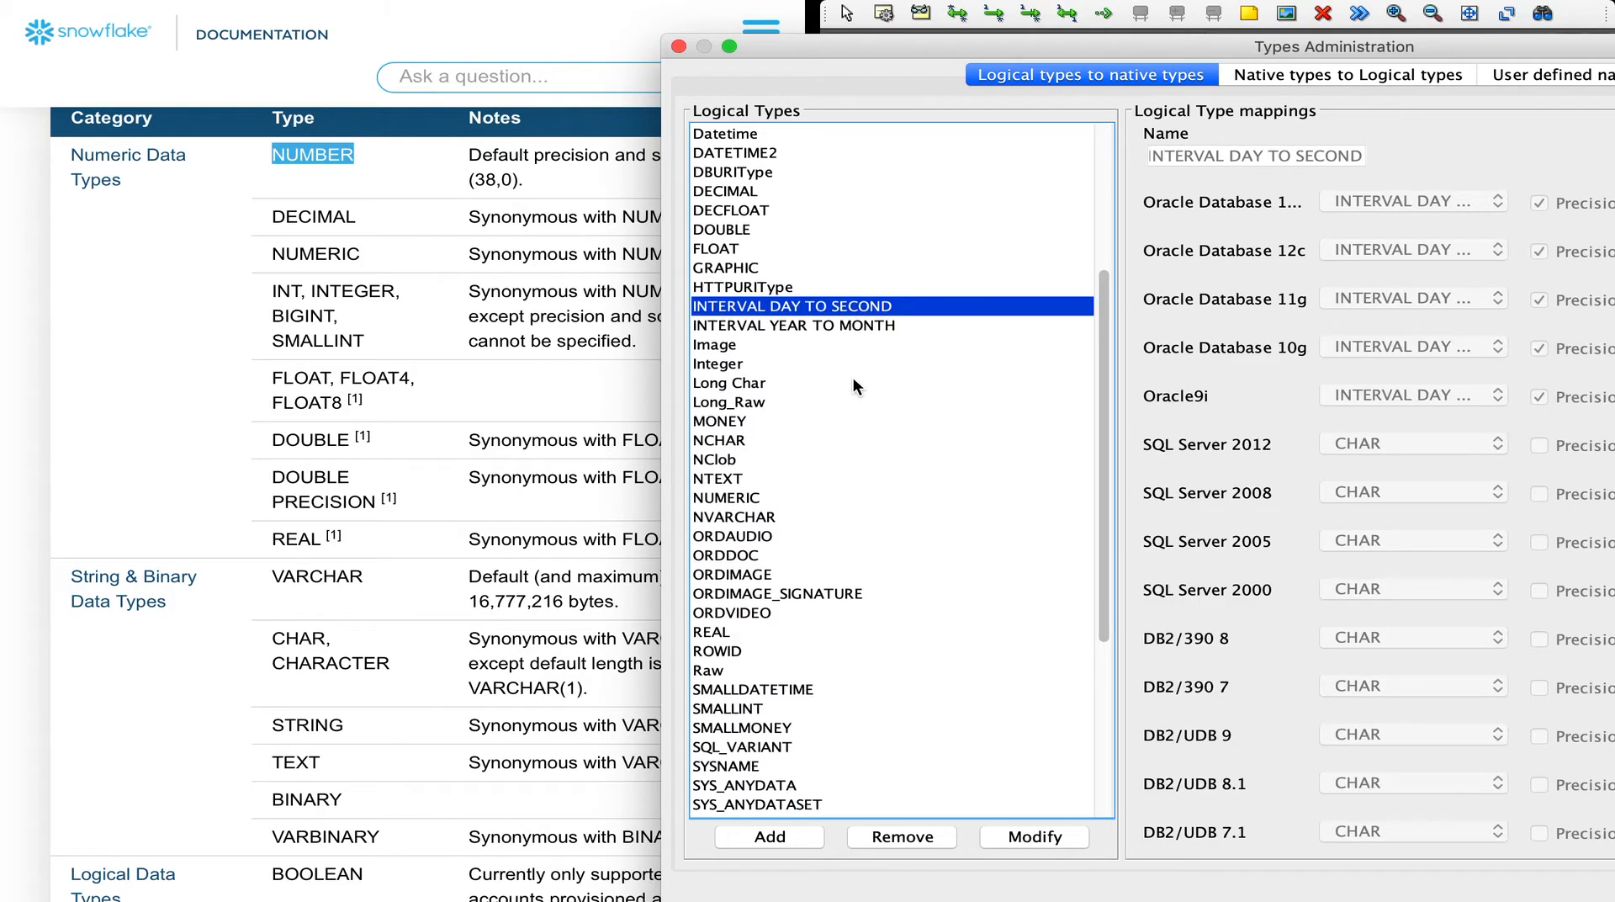
pyautogui.click(719, 366)
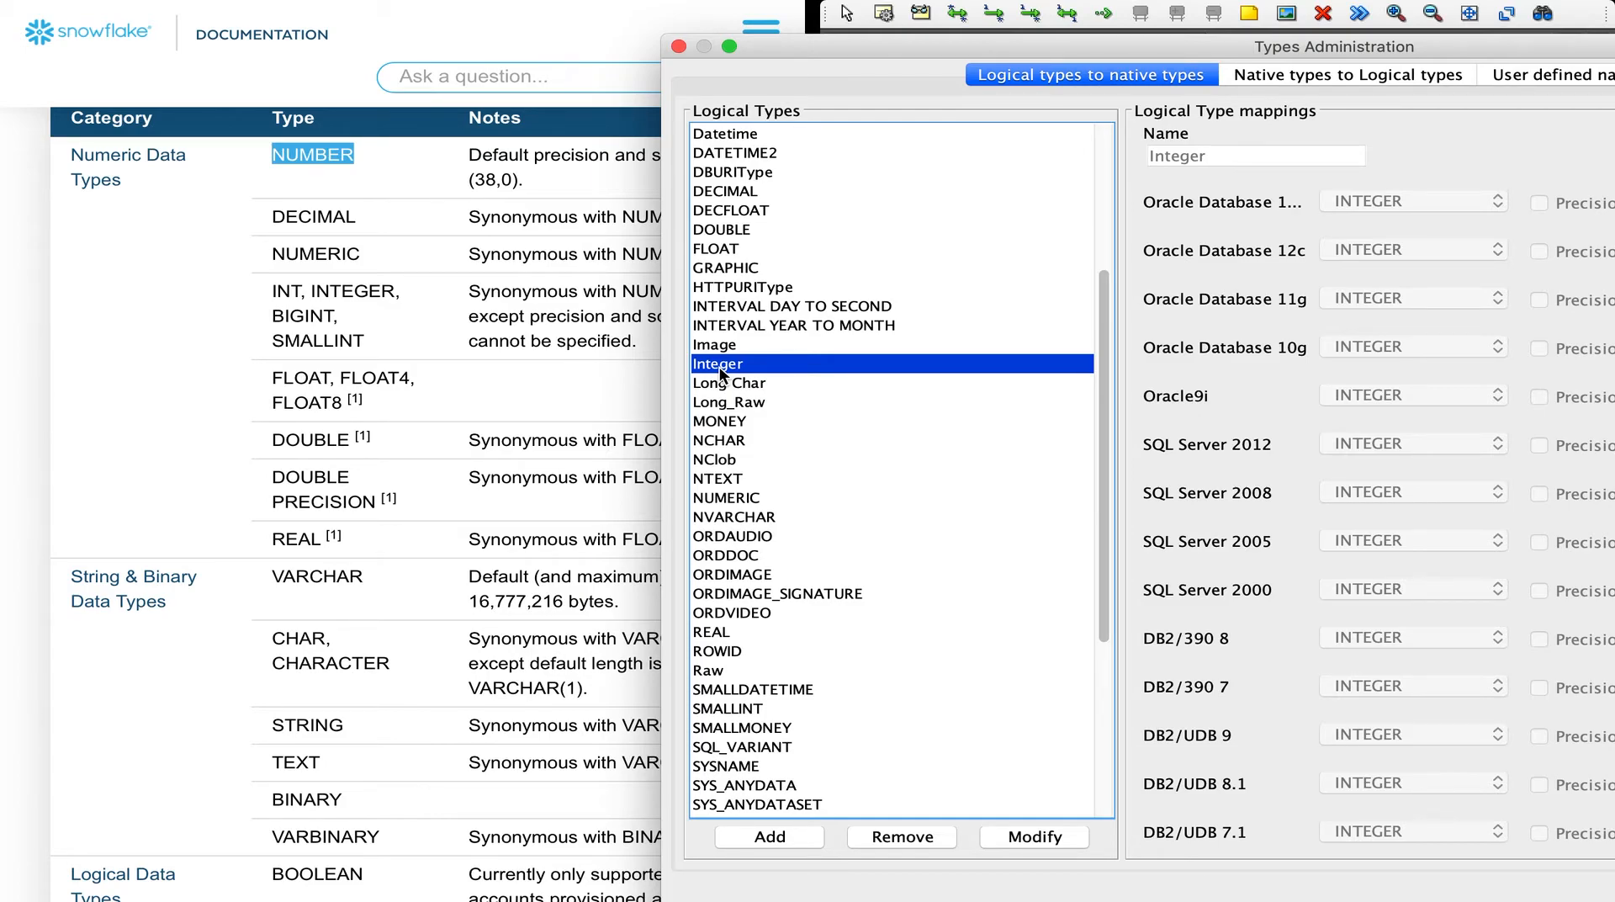
pyautogui.click(1575, 74)
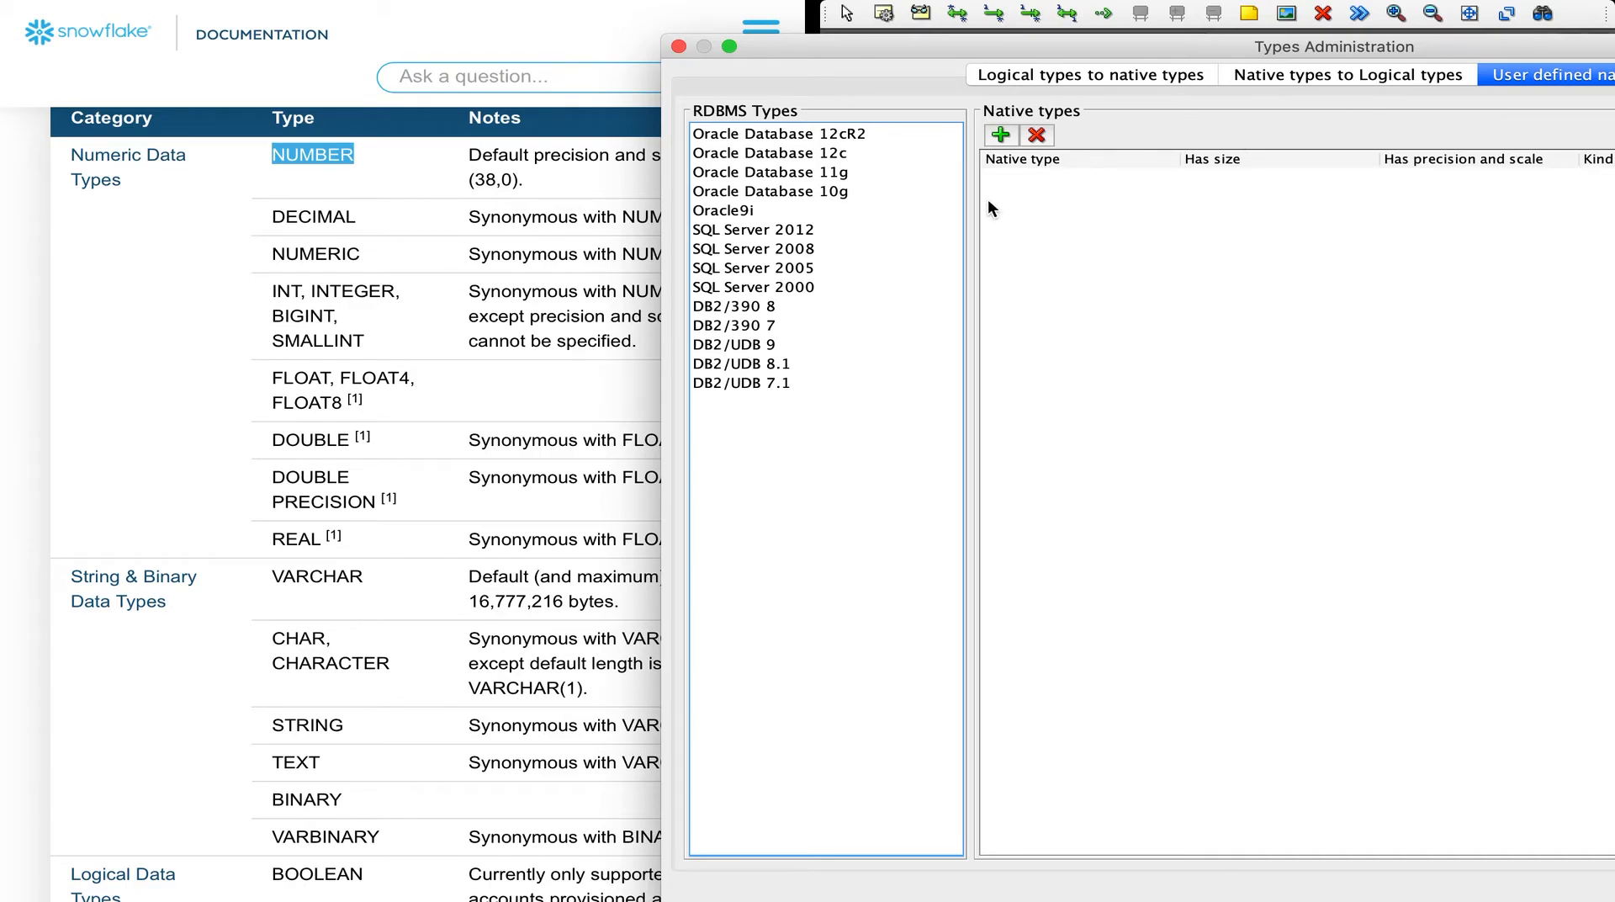
# Examine the semi-structured types in the Snowflake data types summary, highlighting VARIANT, and go back to the numeric types.
pyautogui.click(394, 622)
pyautogui.scroll(-10, 394, 622)
pyautogui.scroll(-5, 393, 623)
pyautogui.doubleClick(317, 477)
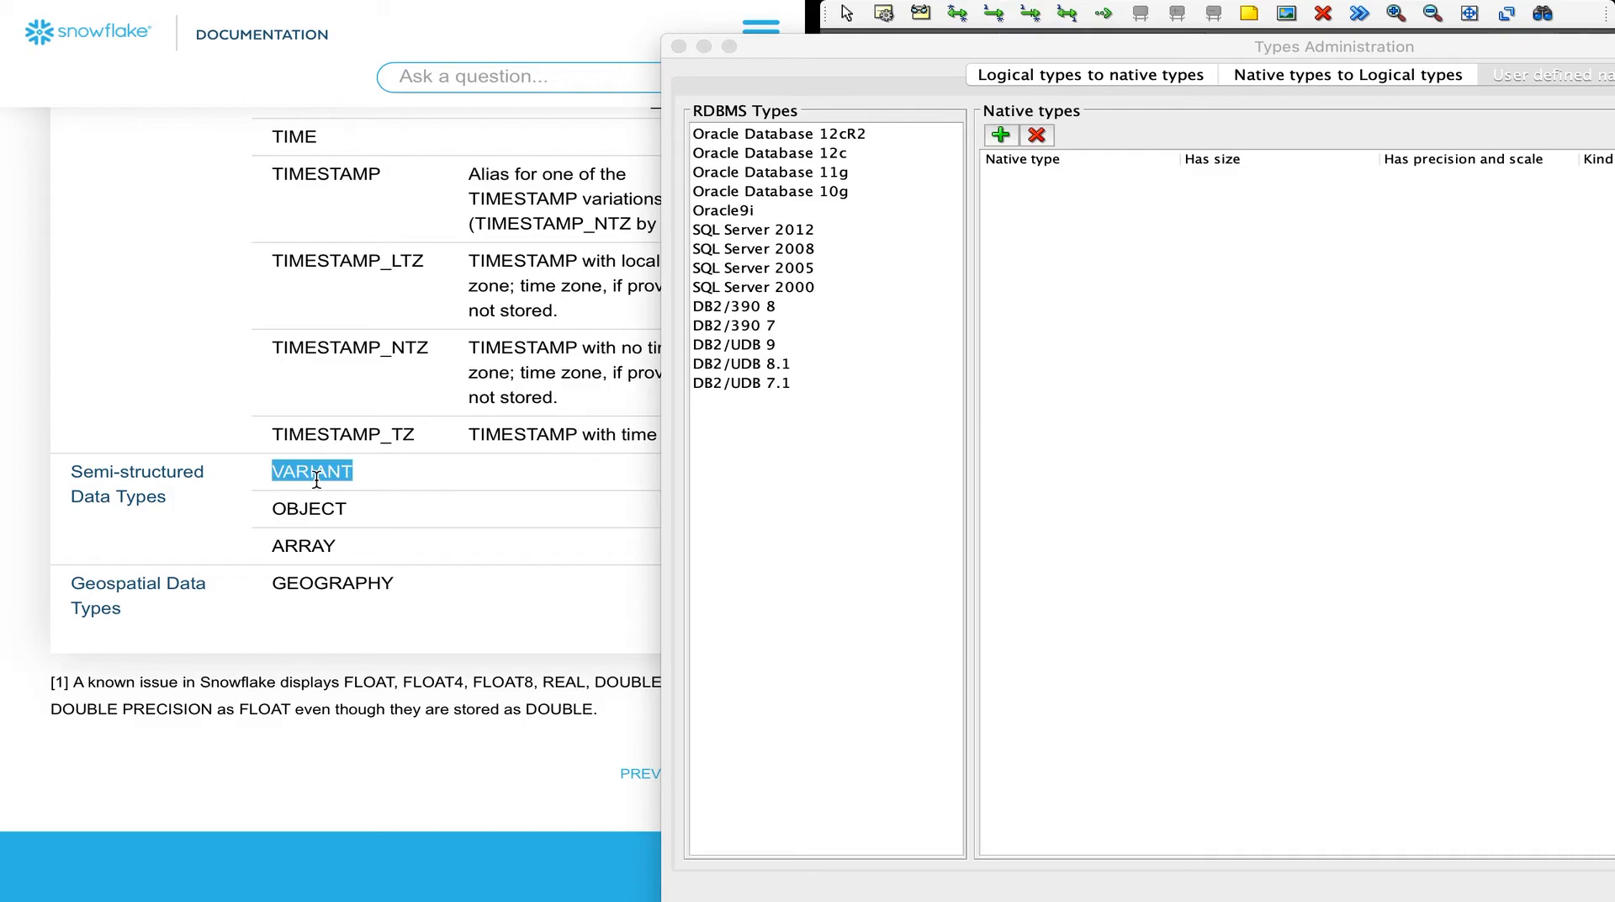
pyautogui.scroll(15, 407, 526)
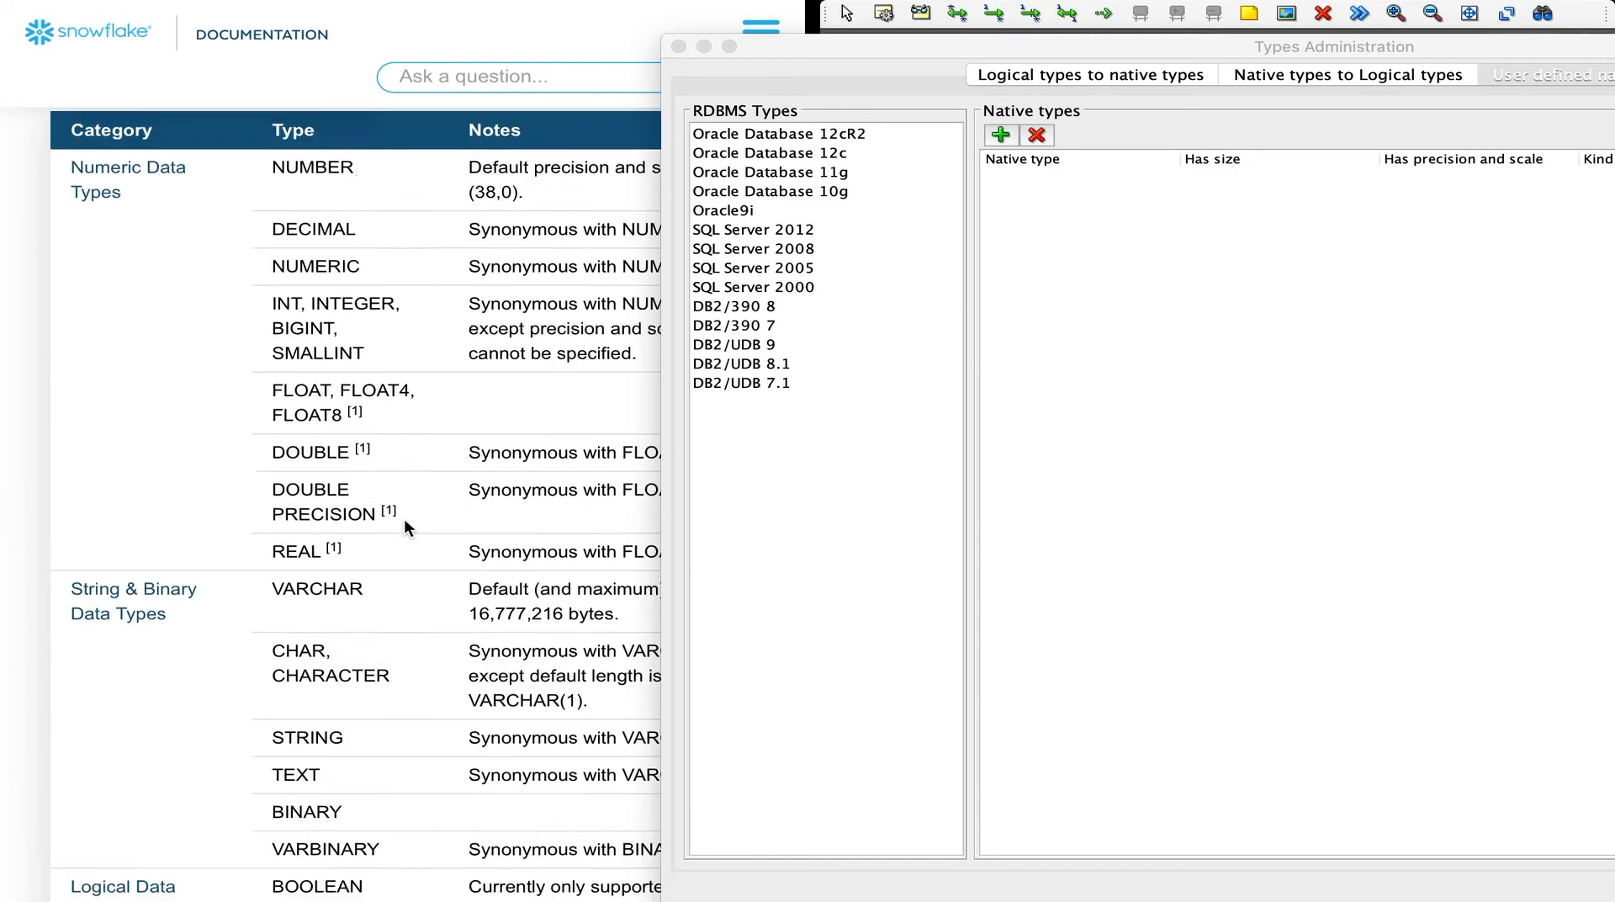
# Add a user defined native type named INT in Types Administration.
pyautogui.click(1001, 136)
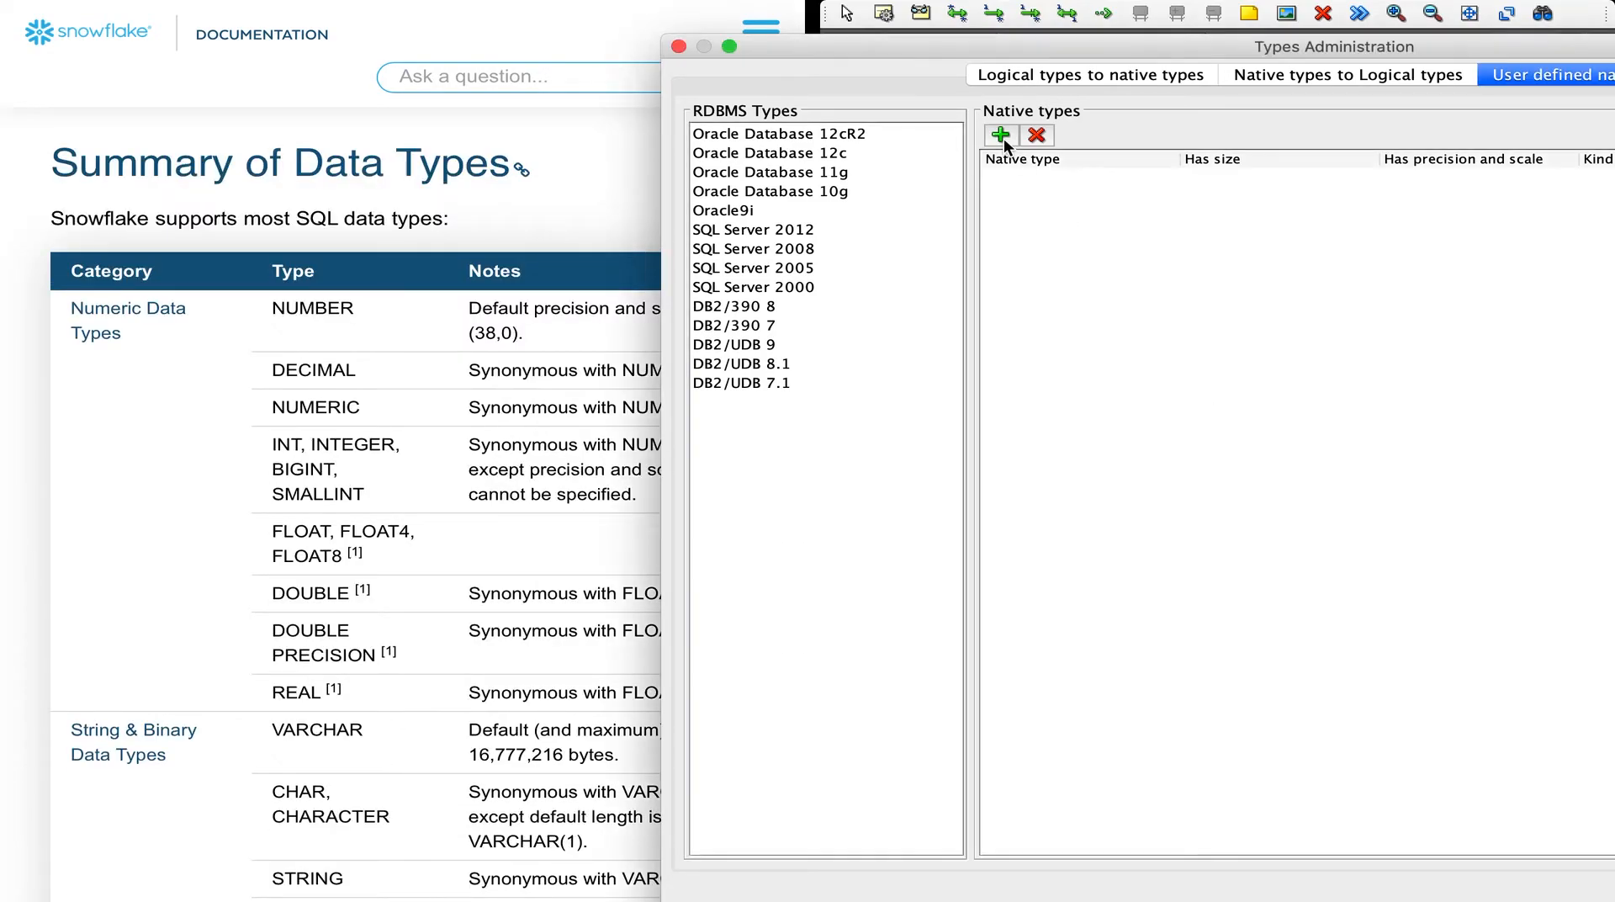
pyautogui.doubleClick(1037, 180)
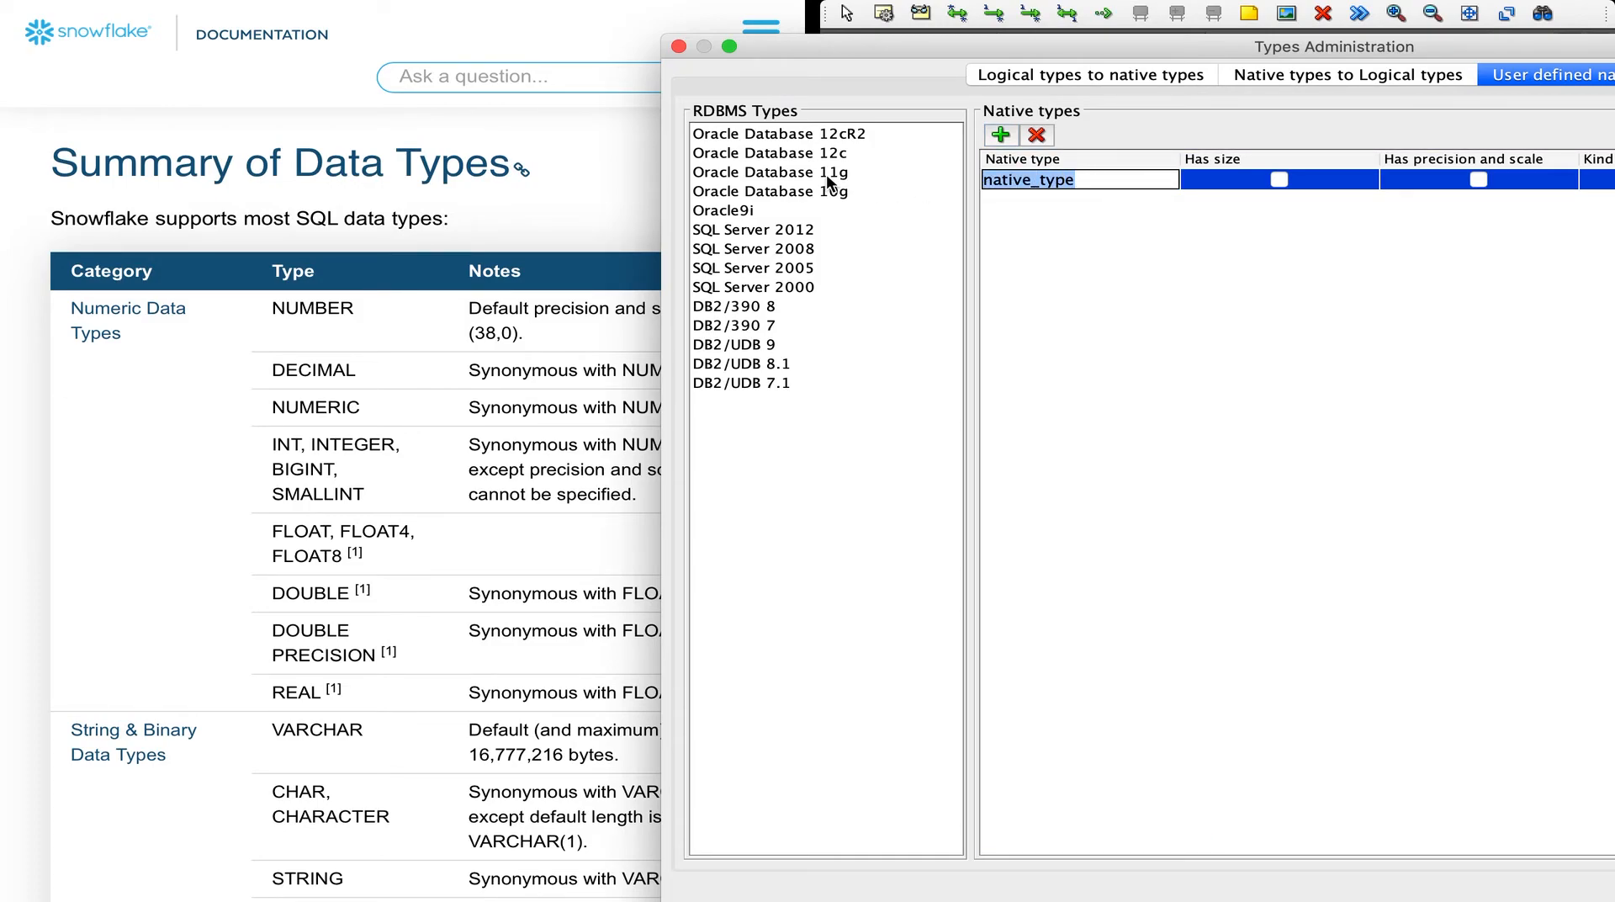
pyautogui.write('INT')
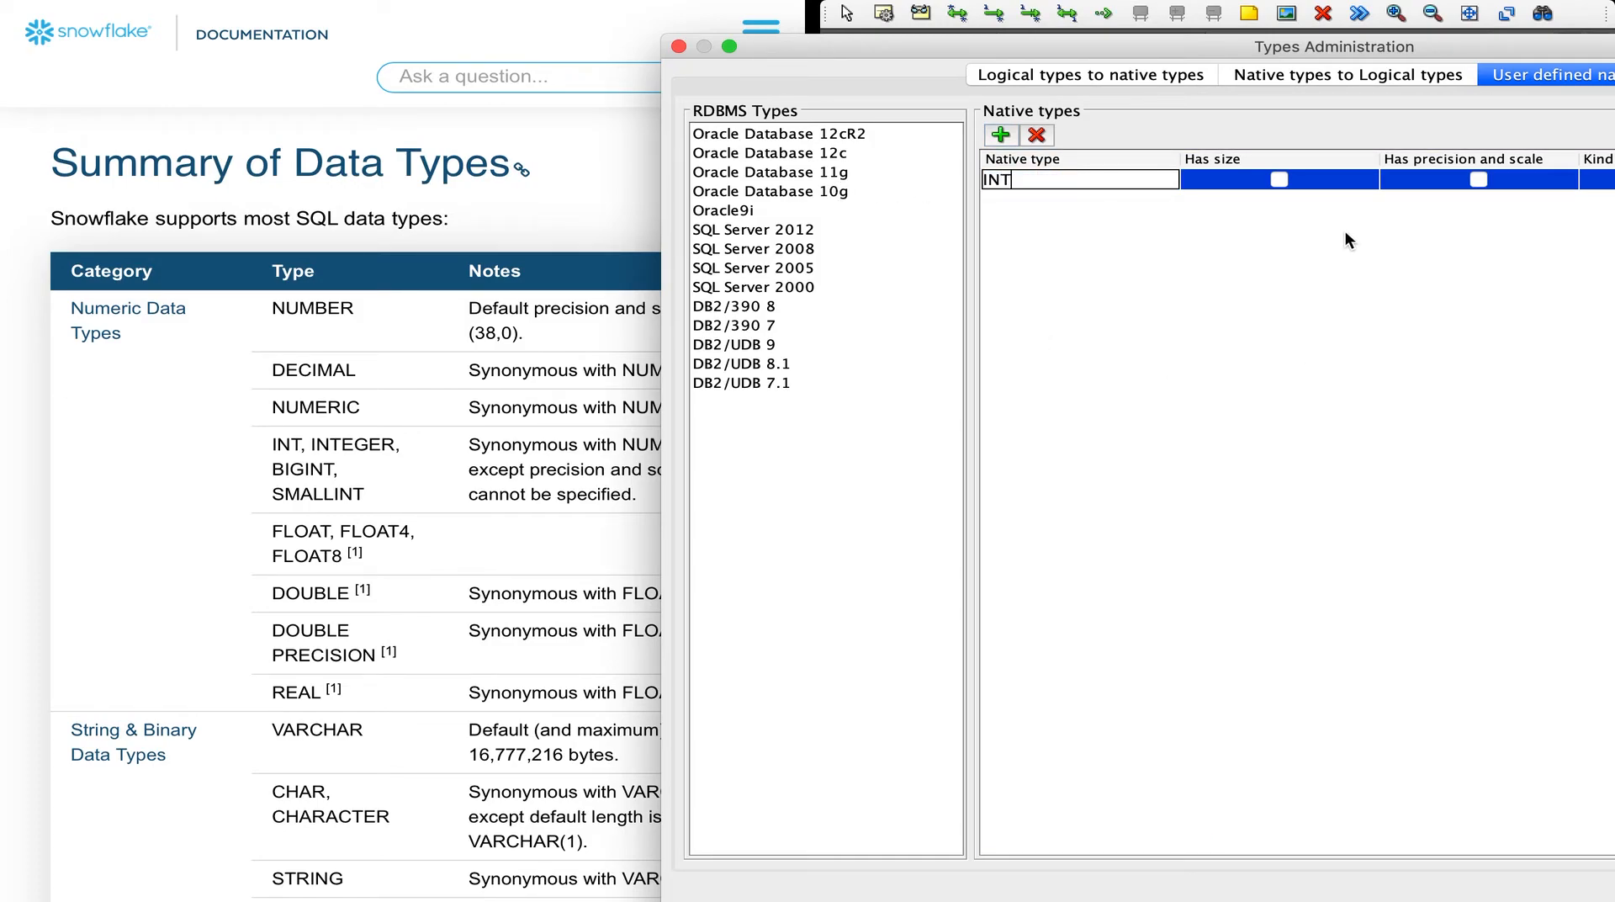
# Assign the logical type Integer to the INT native type, leaving its kind blank, and save the types.
pyautogui.moveTo(911, 48); pyautogui.dragTo(373, 94)
pyautogui.click(1078, 227)
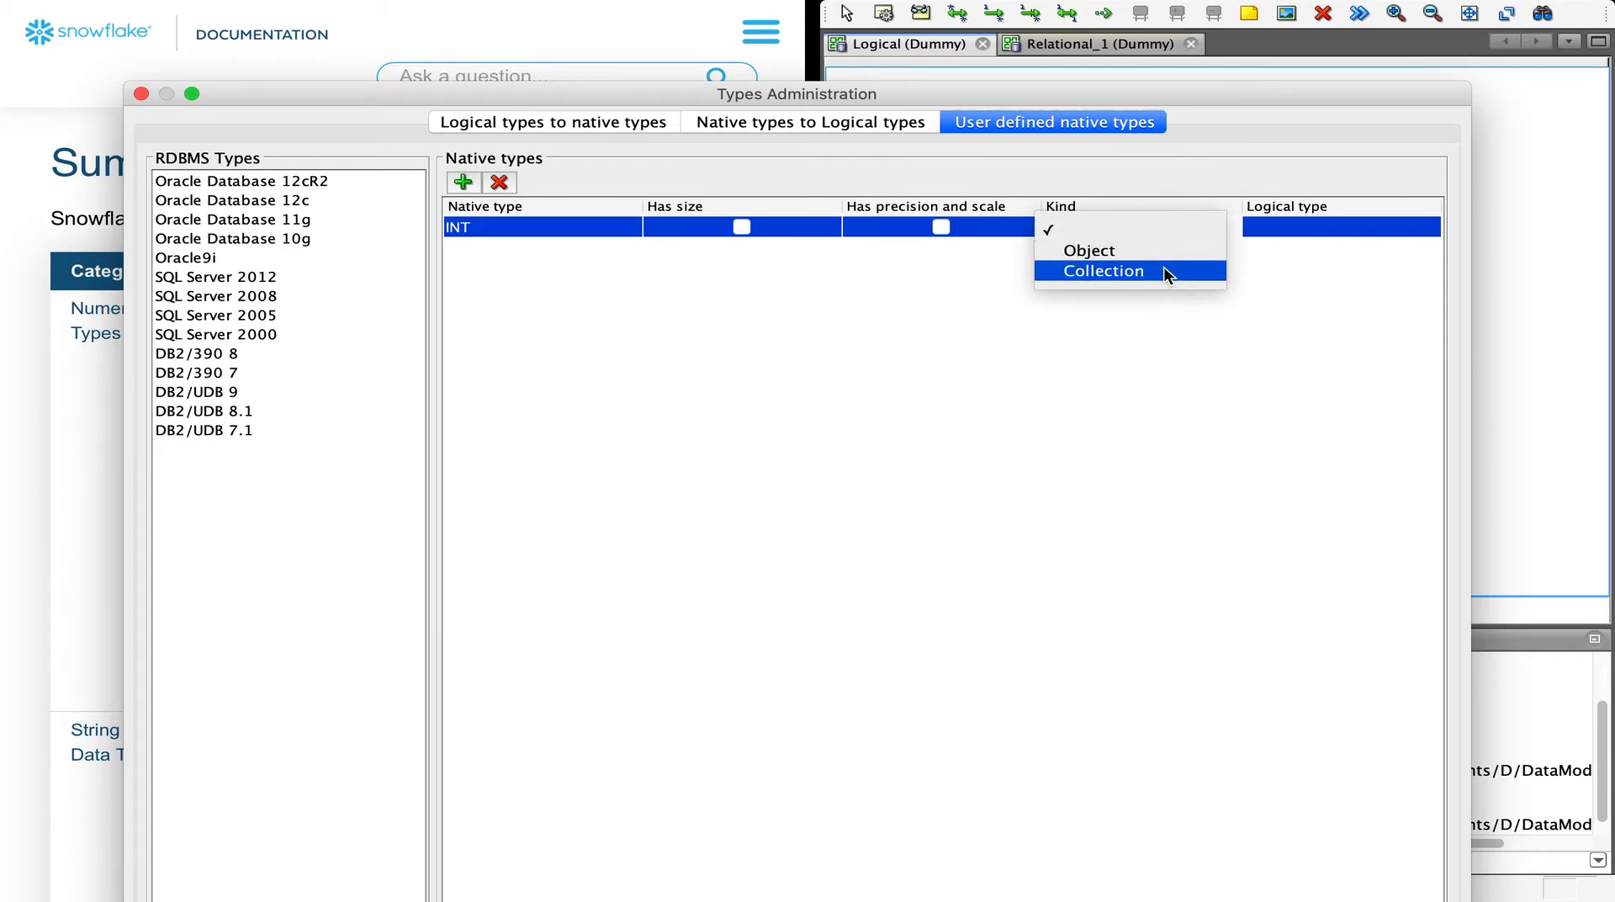
pyautogui.click(1371, 226)
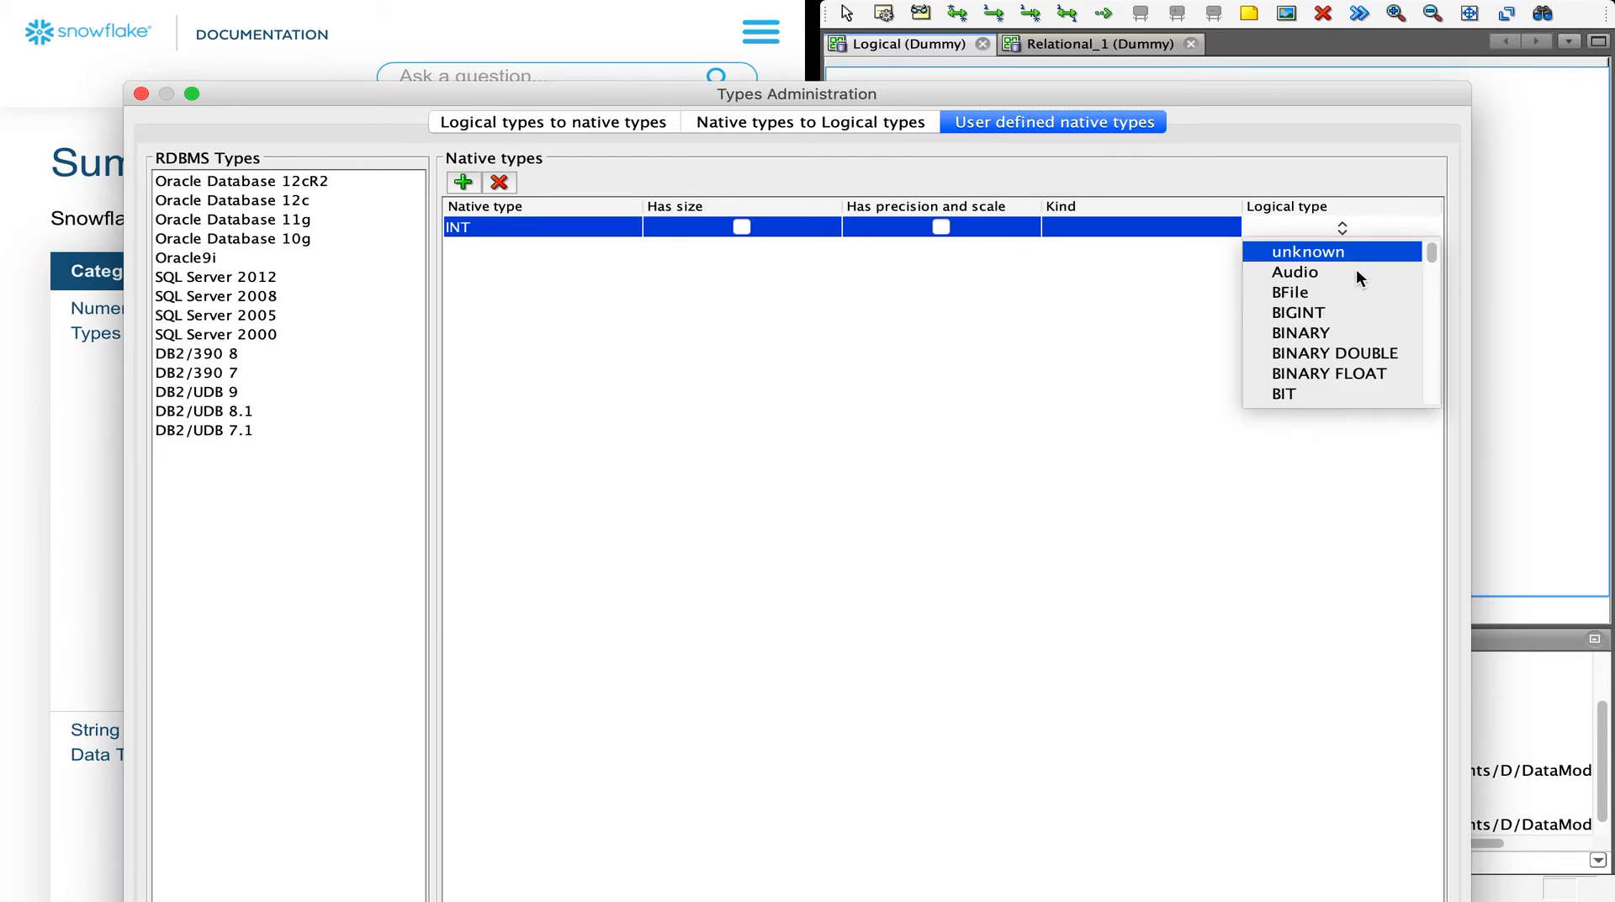
pyautogui.scroll(-5, 1356, 325)
pyautogui.scroll(-5, 1356, 325)
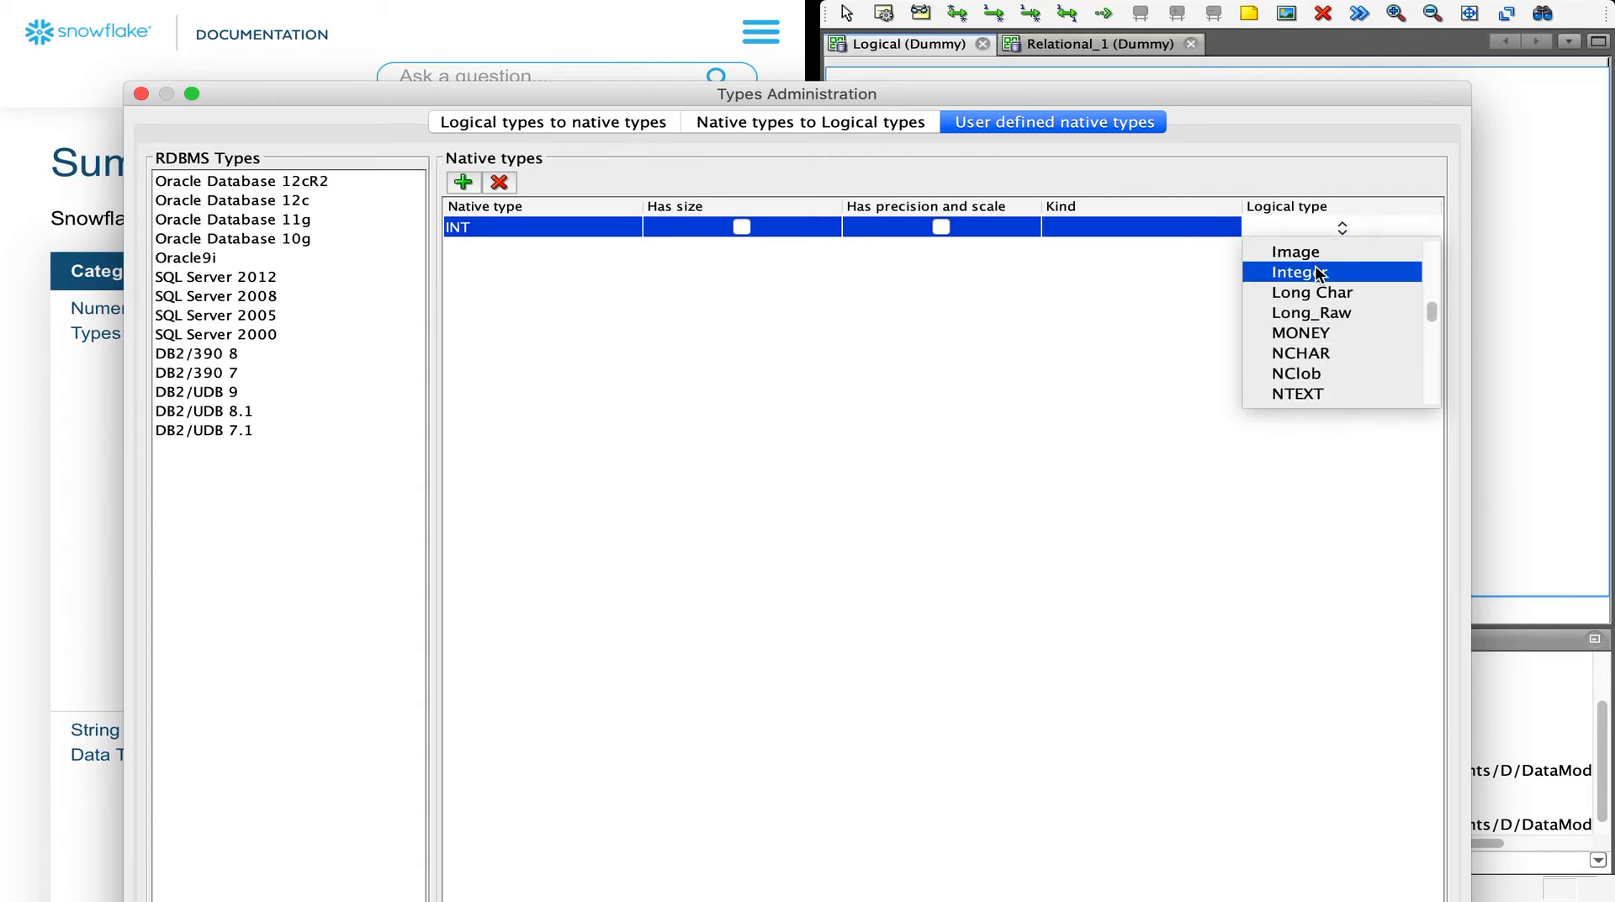
pyautogui.click(1315, 271)
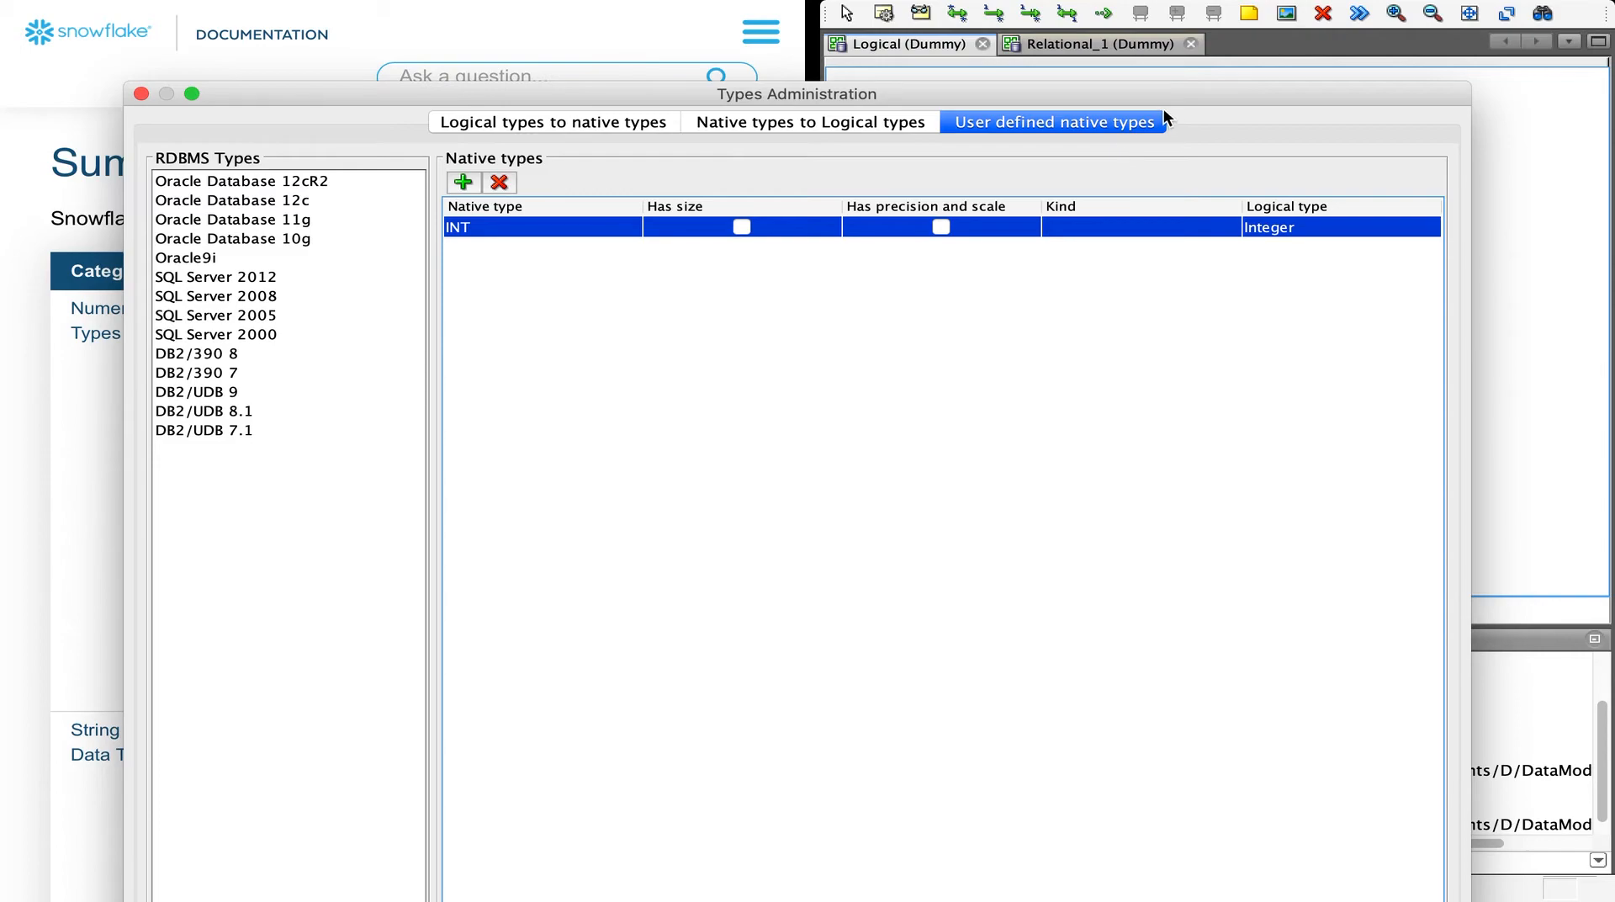
pyautogui.moveTo(1169, 93); pyautogui.dragTo(1176, 37)
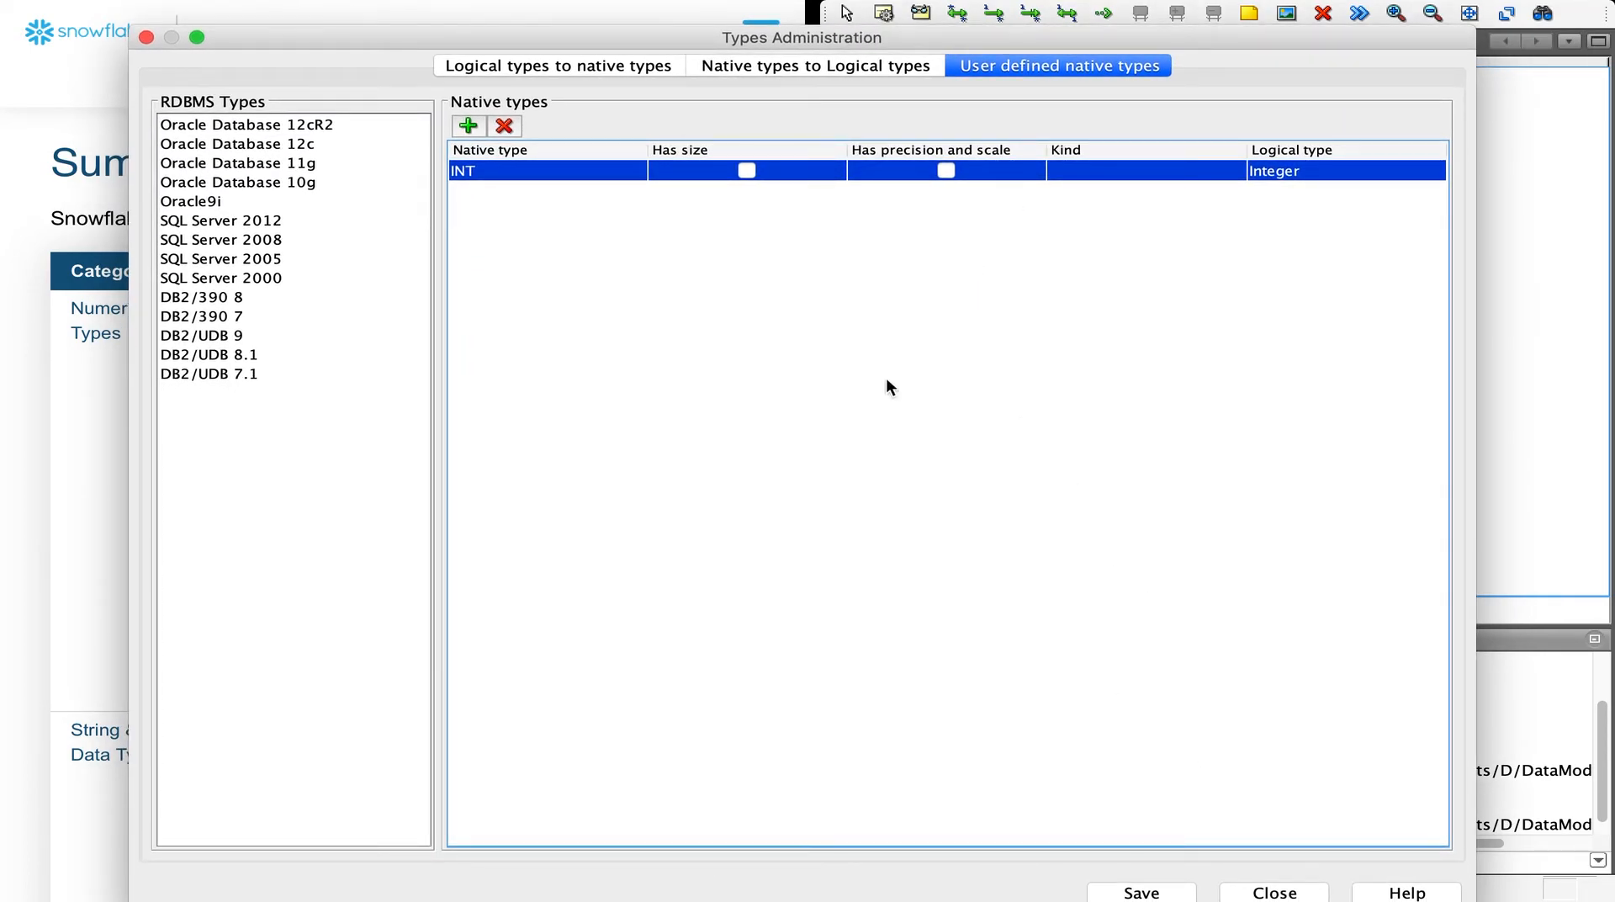
pyautogui.click(1144, 891)
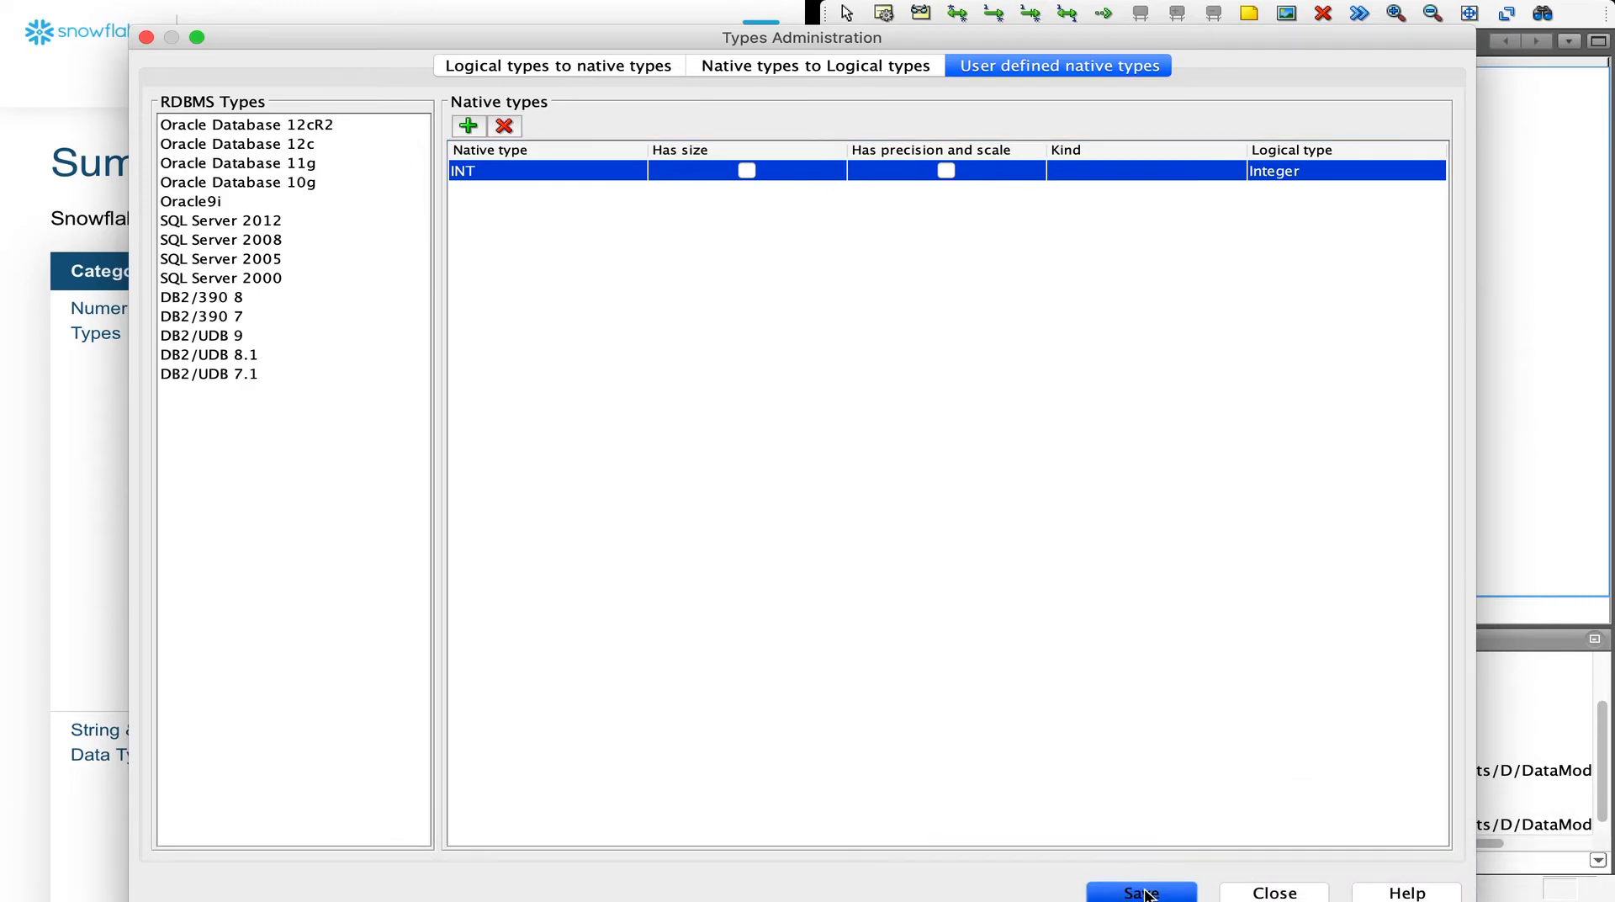
# Check the existing logical types in the logical-to-native mappings and add a new logical type named INT.
pyautogui.click(567, 65)
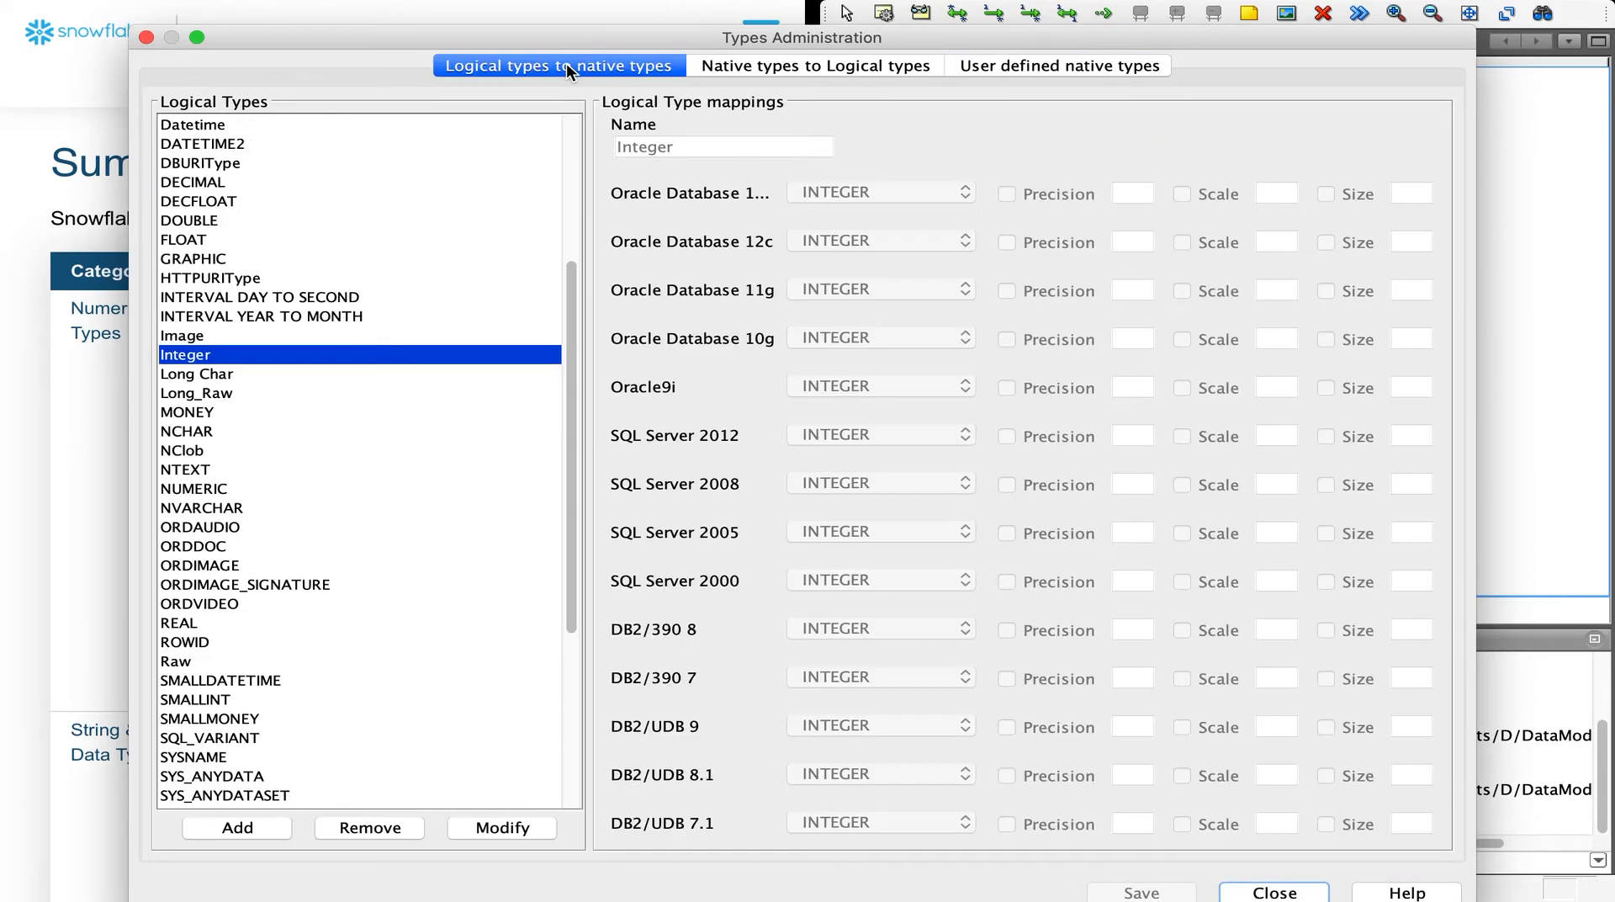
pyautogui.scroll(-5, 301, 656)
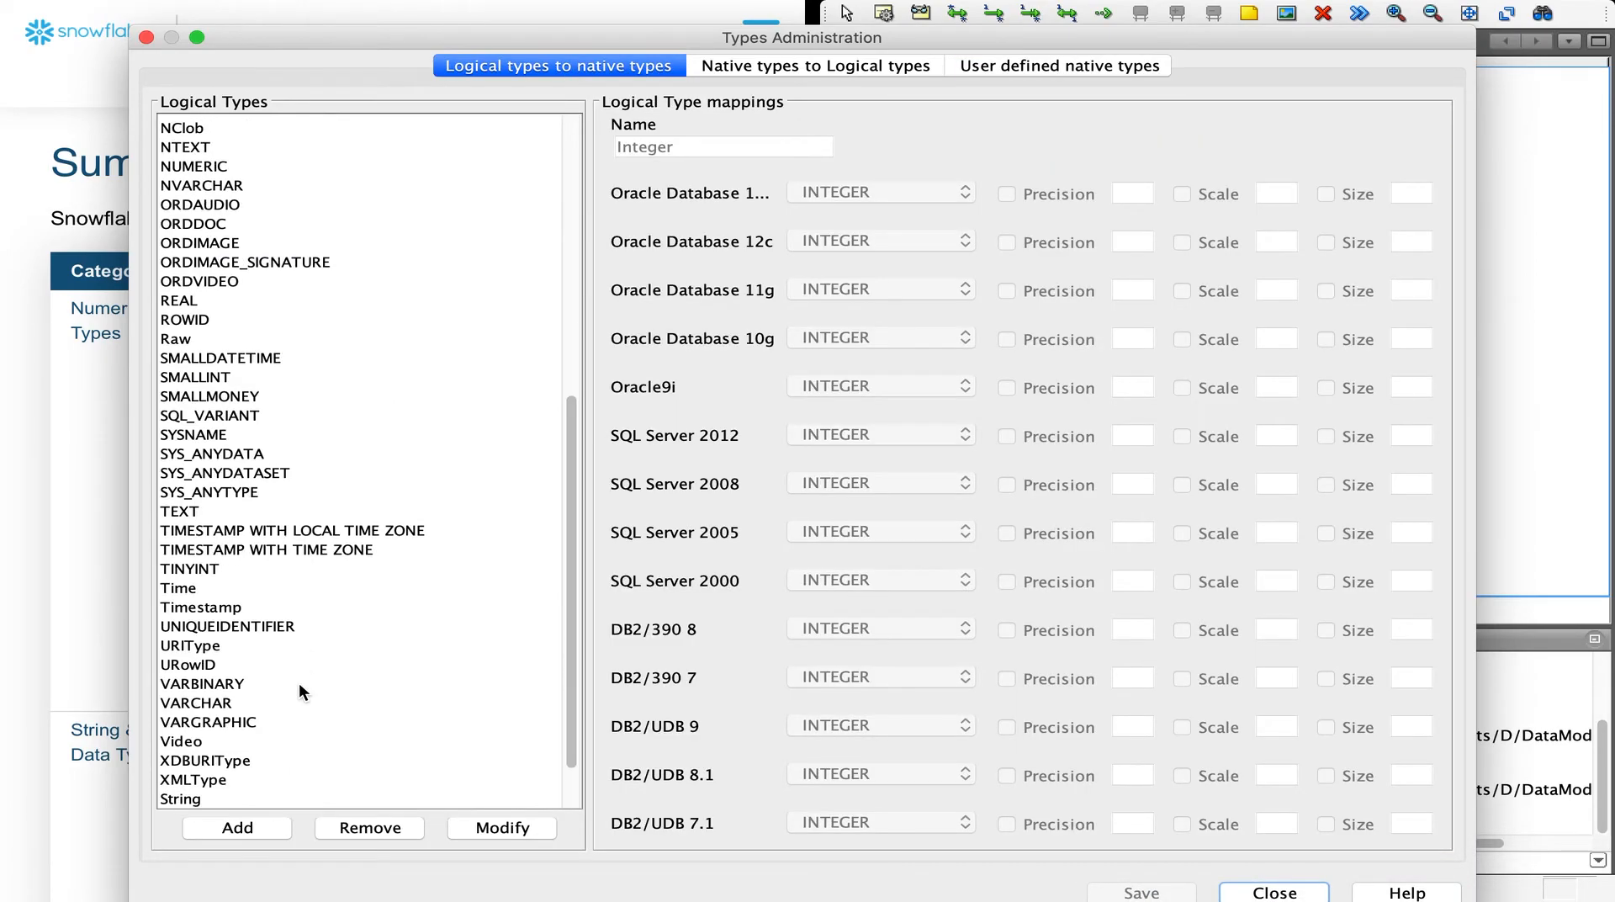
pyautogui.scroll(6, 268, 739)
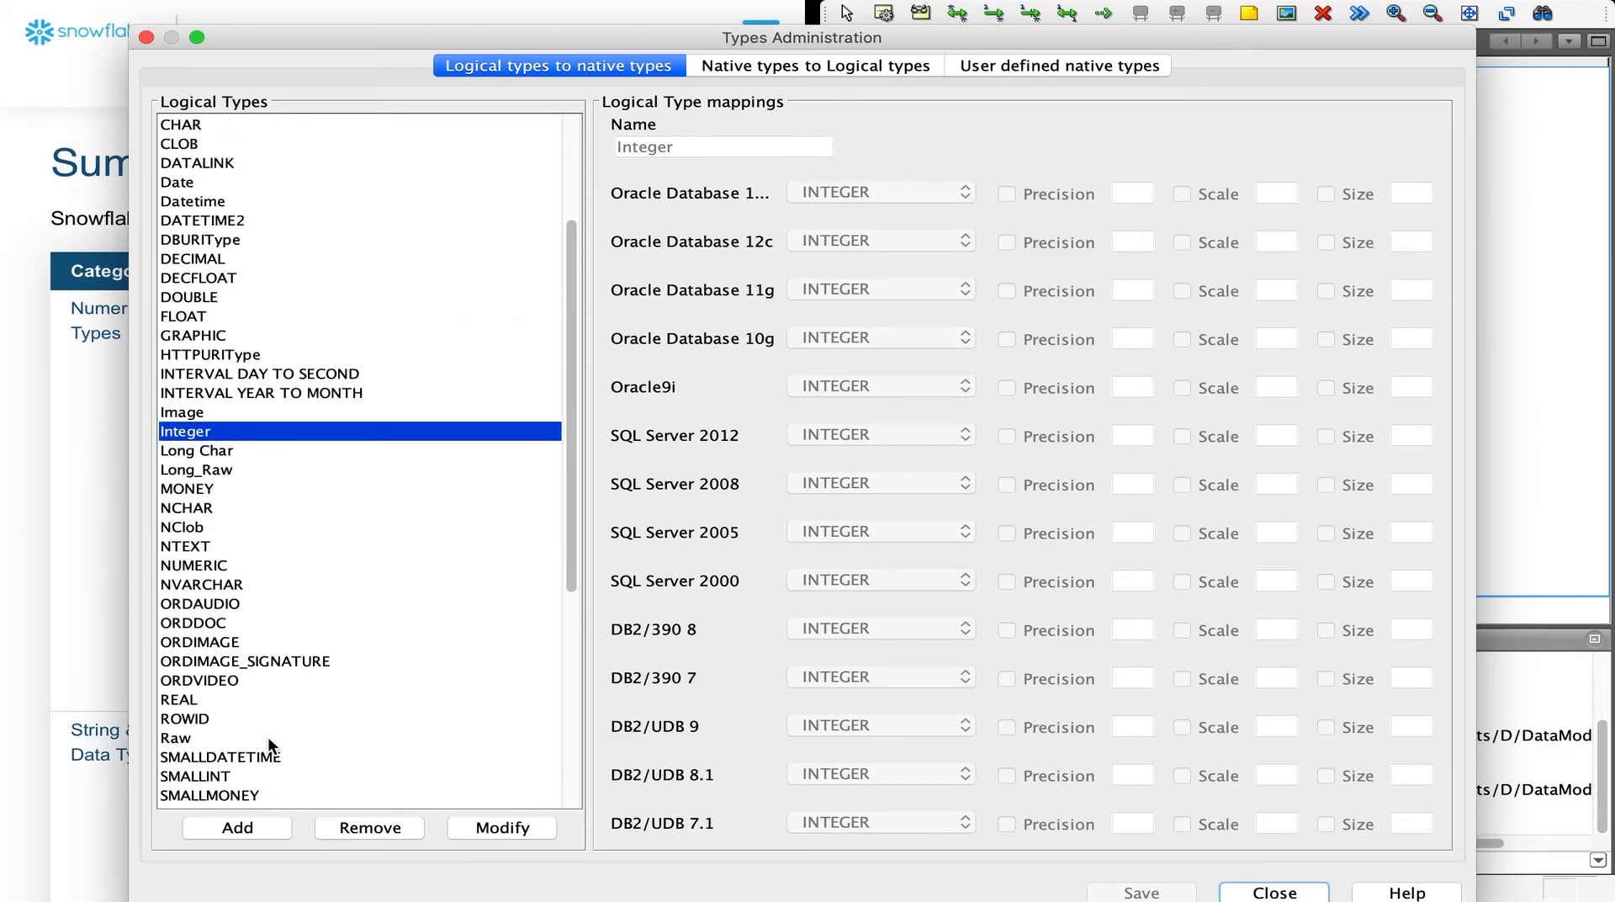
pyautogui.scroll(3, 263, 499)
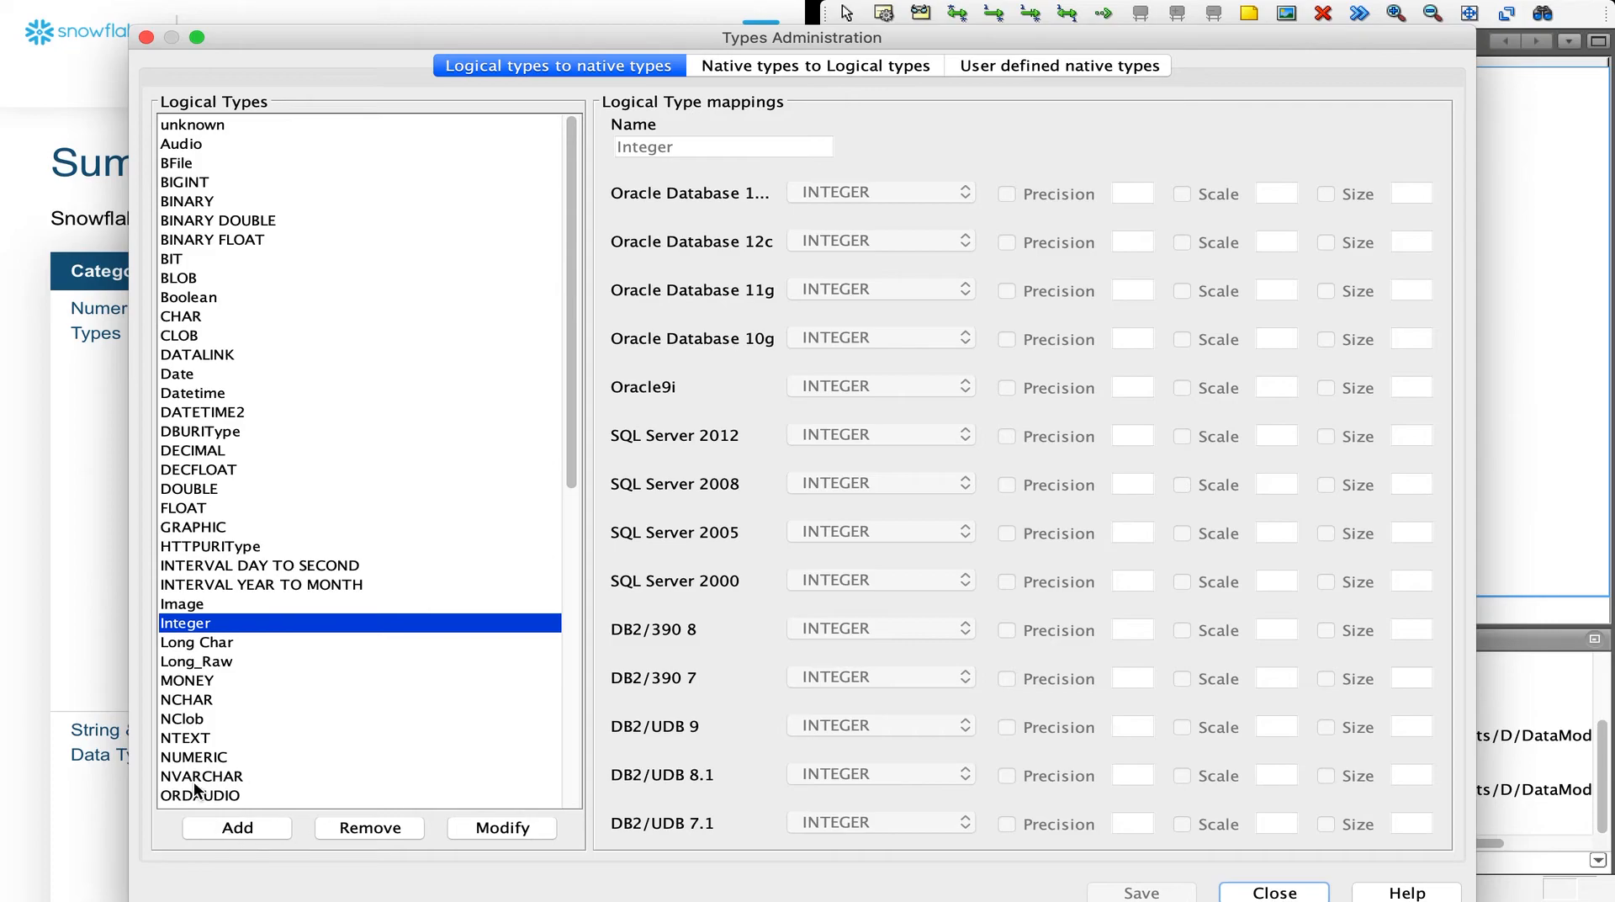
pyautogui.scroll(-9, 334, 714)
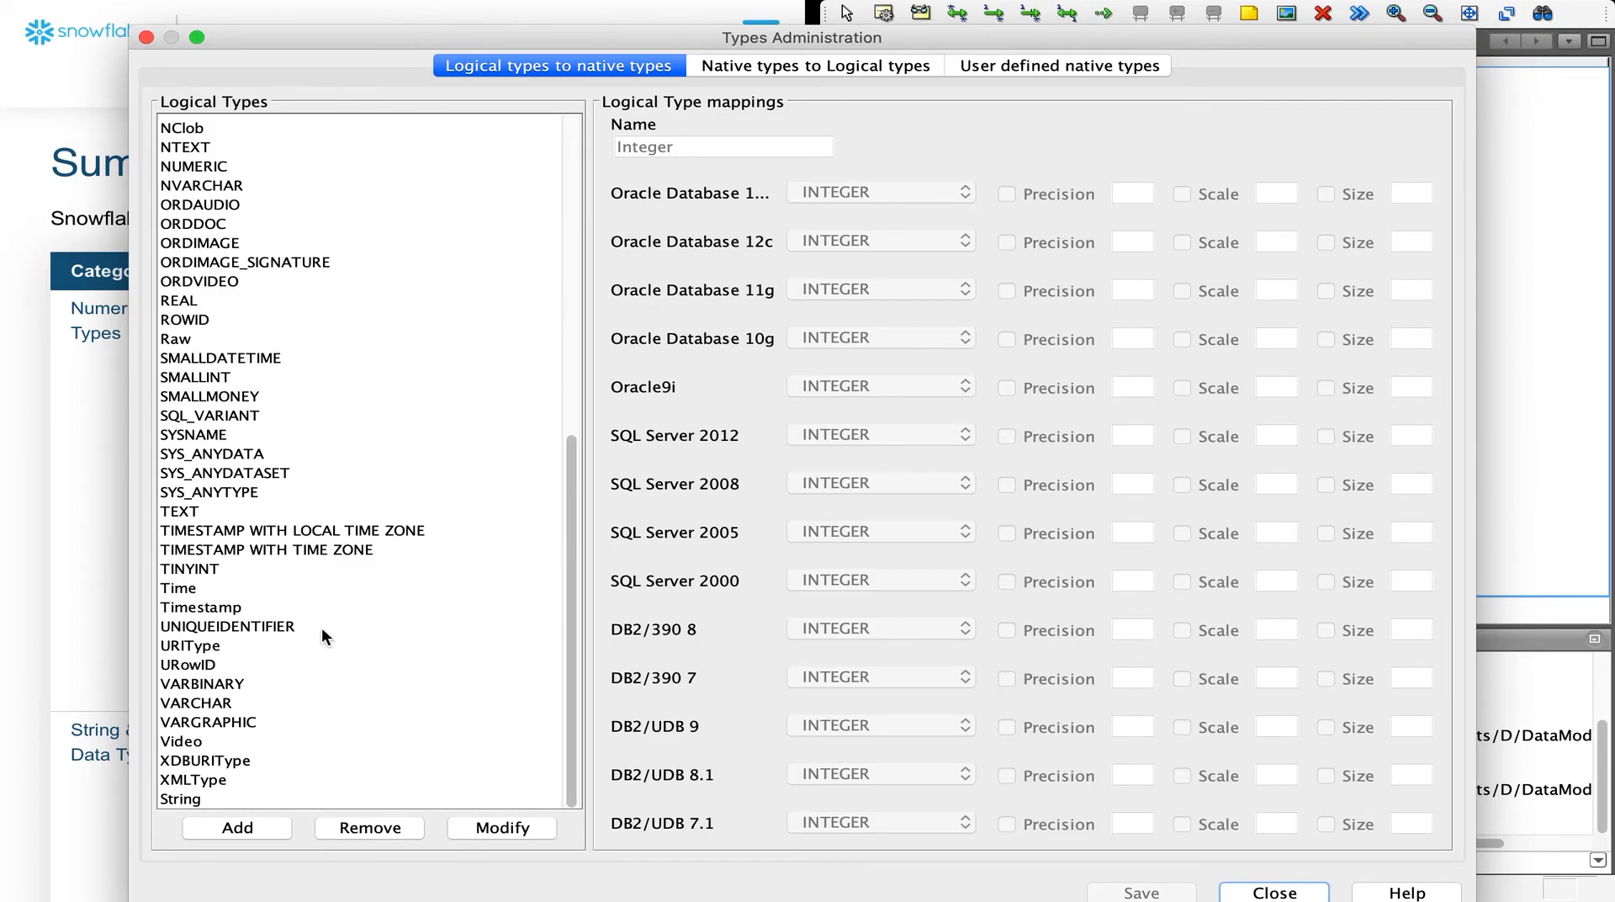
pyautogui.click(244, 828)
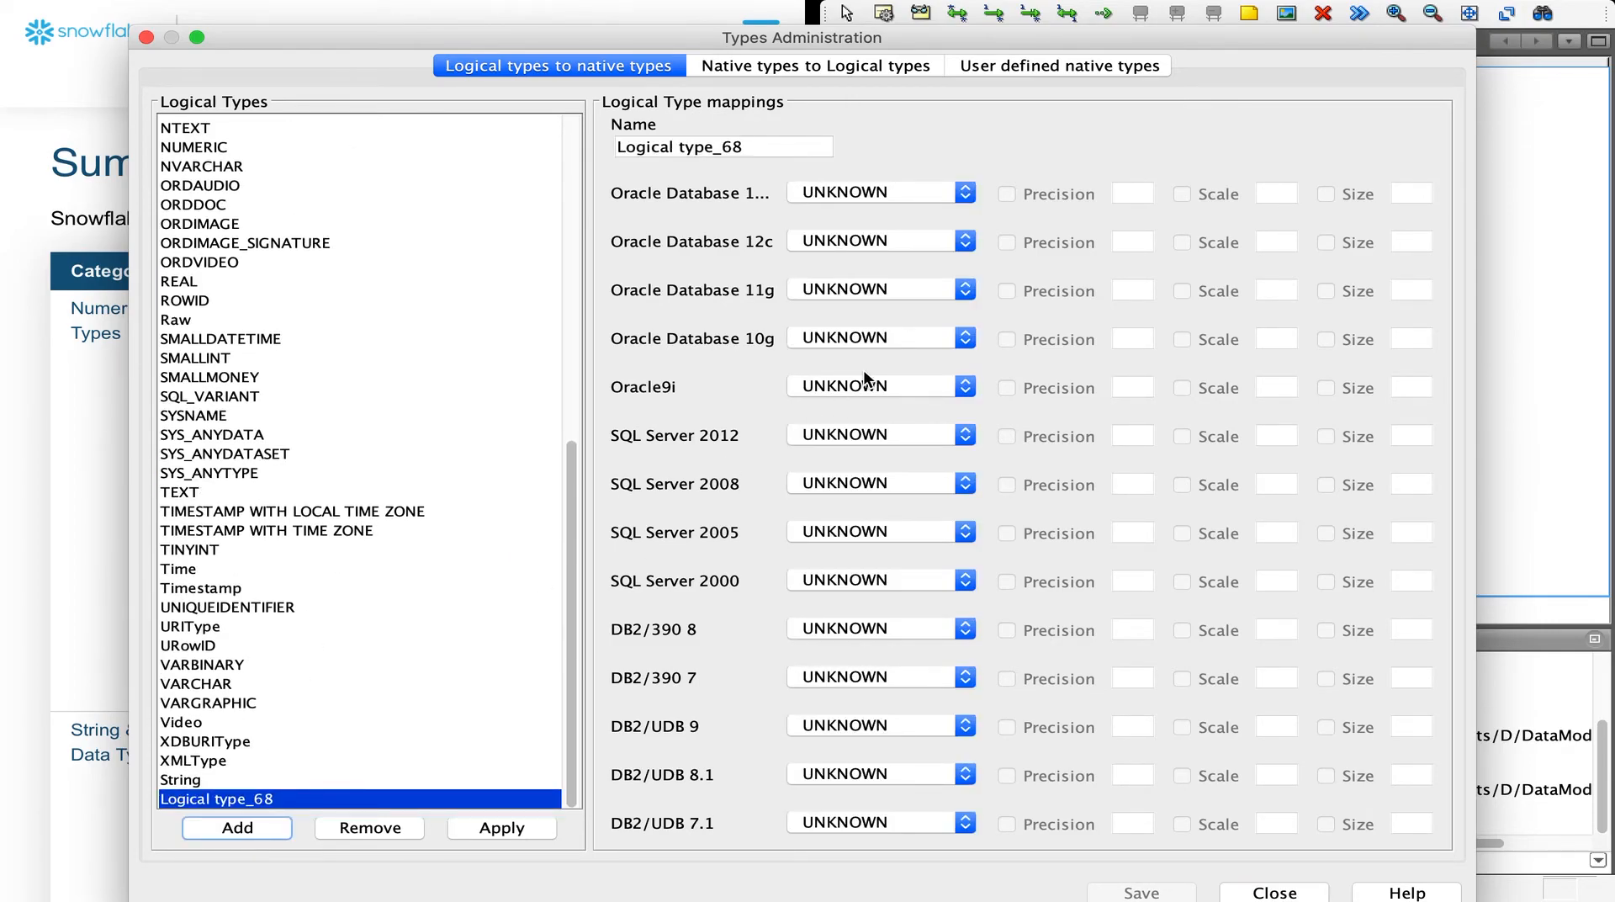
pyautogui.moveTo(768, 148); pyautogui.dragTo(410, 117)
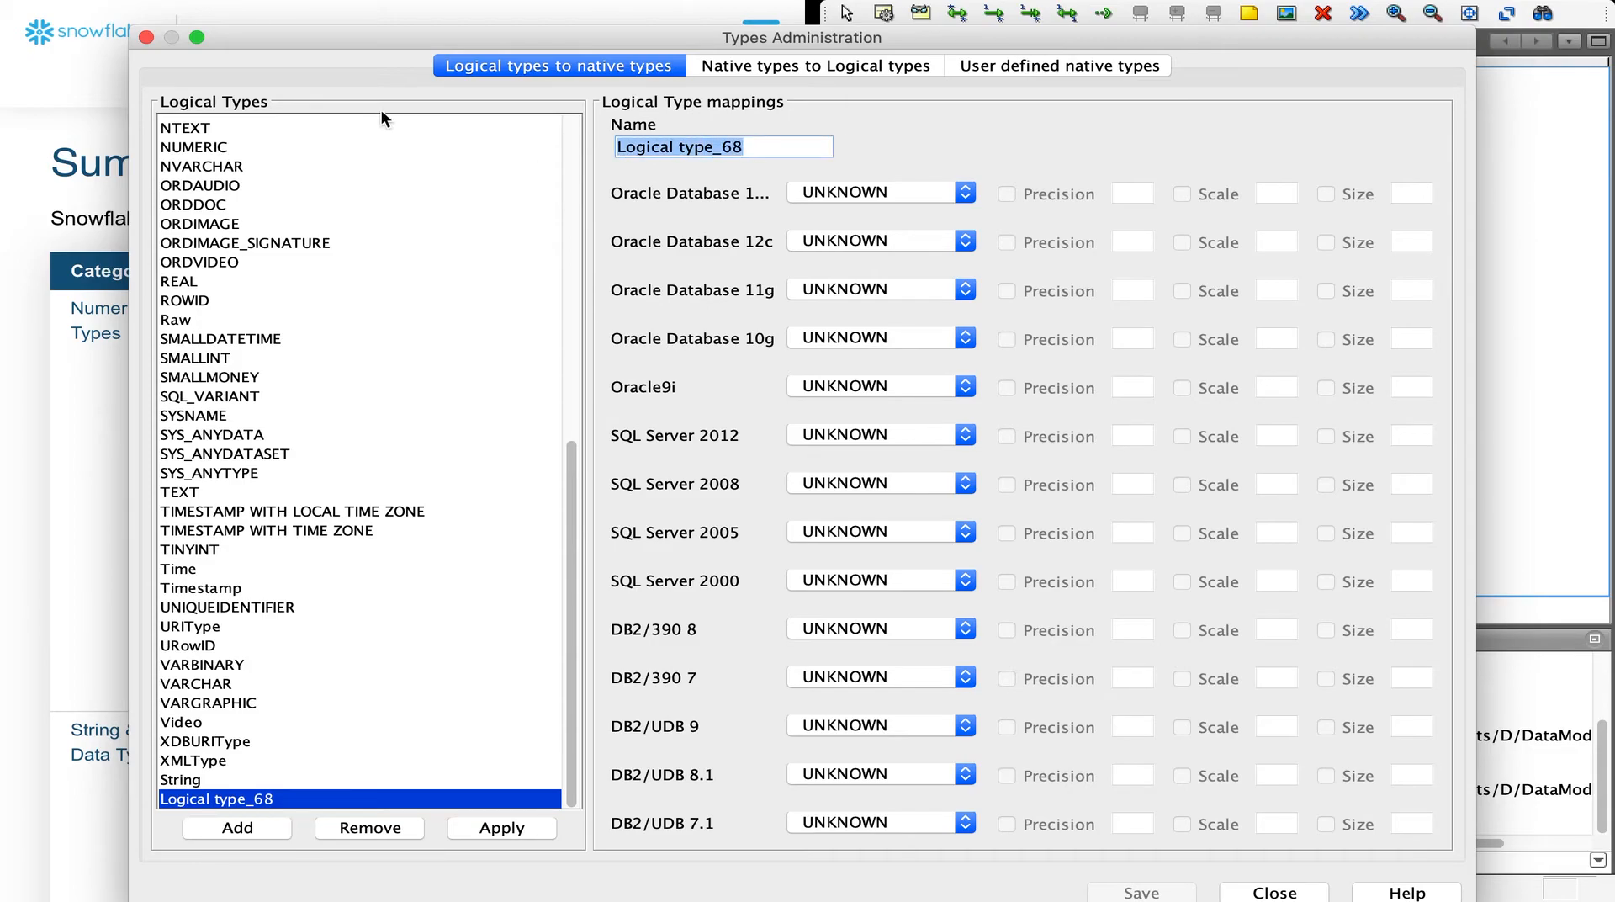
pyautogui.write('INT')
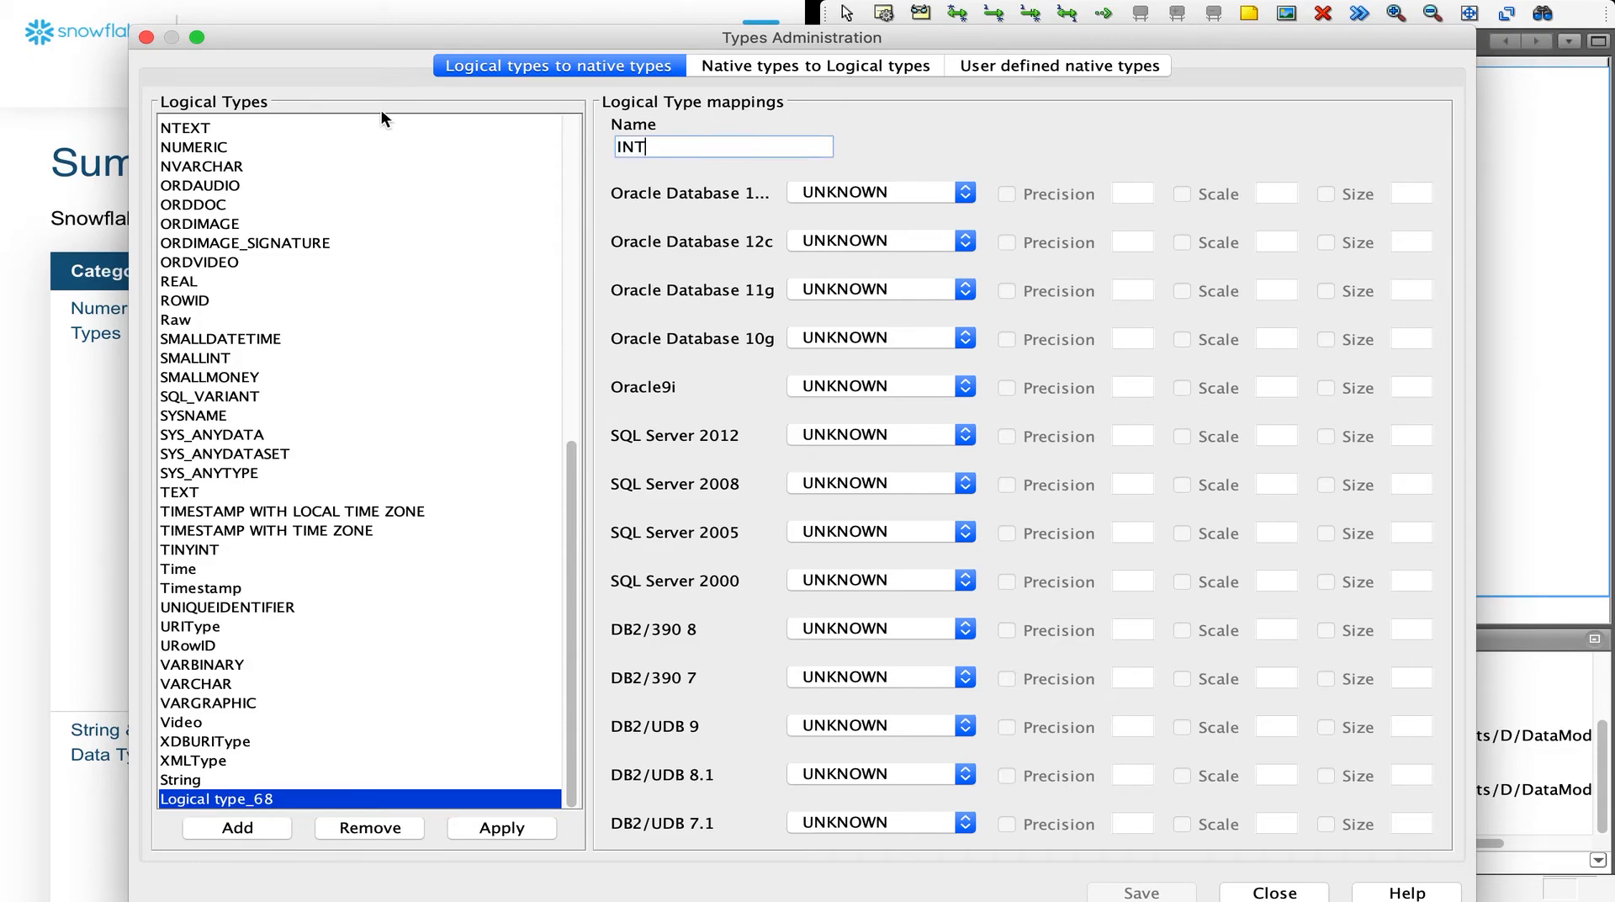
# Map the INT logical type to the native type INT for Oracle Database 12cR2, apply and save it, and close Types Administration.
pyautogui.click(937, 184)
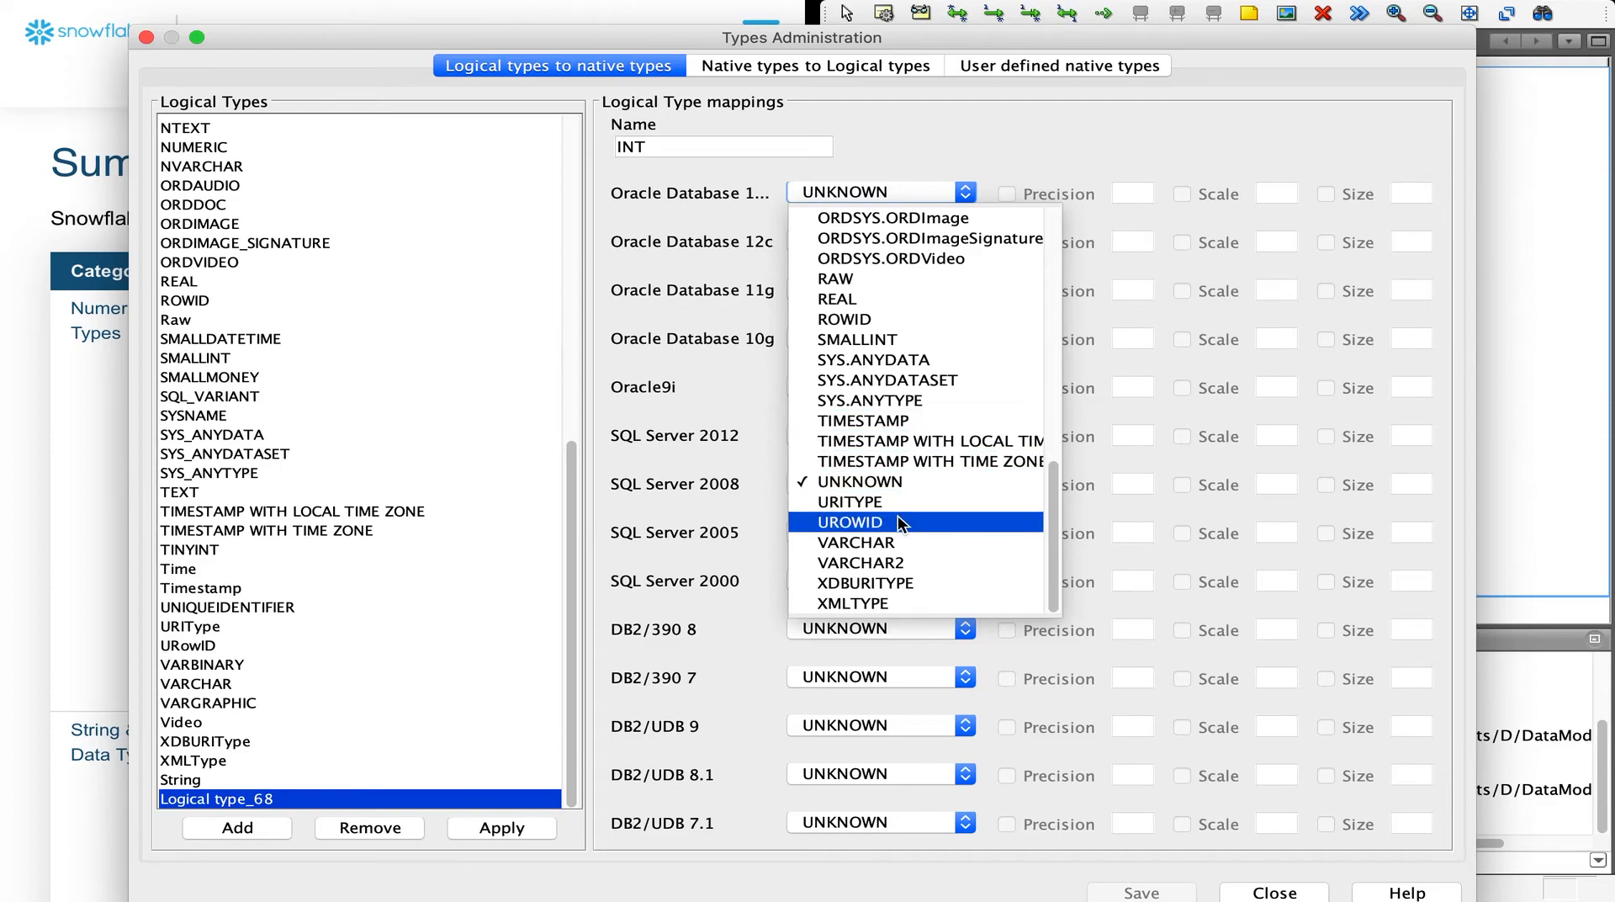
pyautogui.scroll(10, 898, 520)
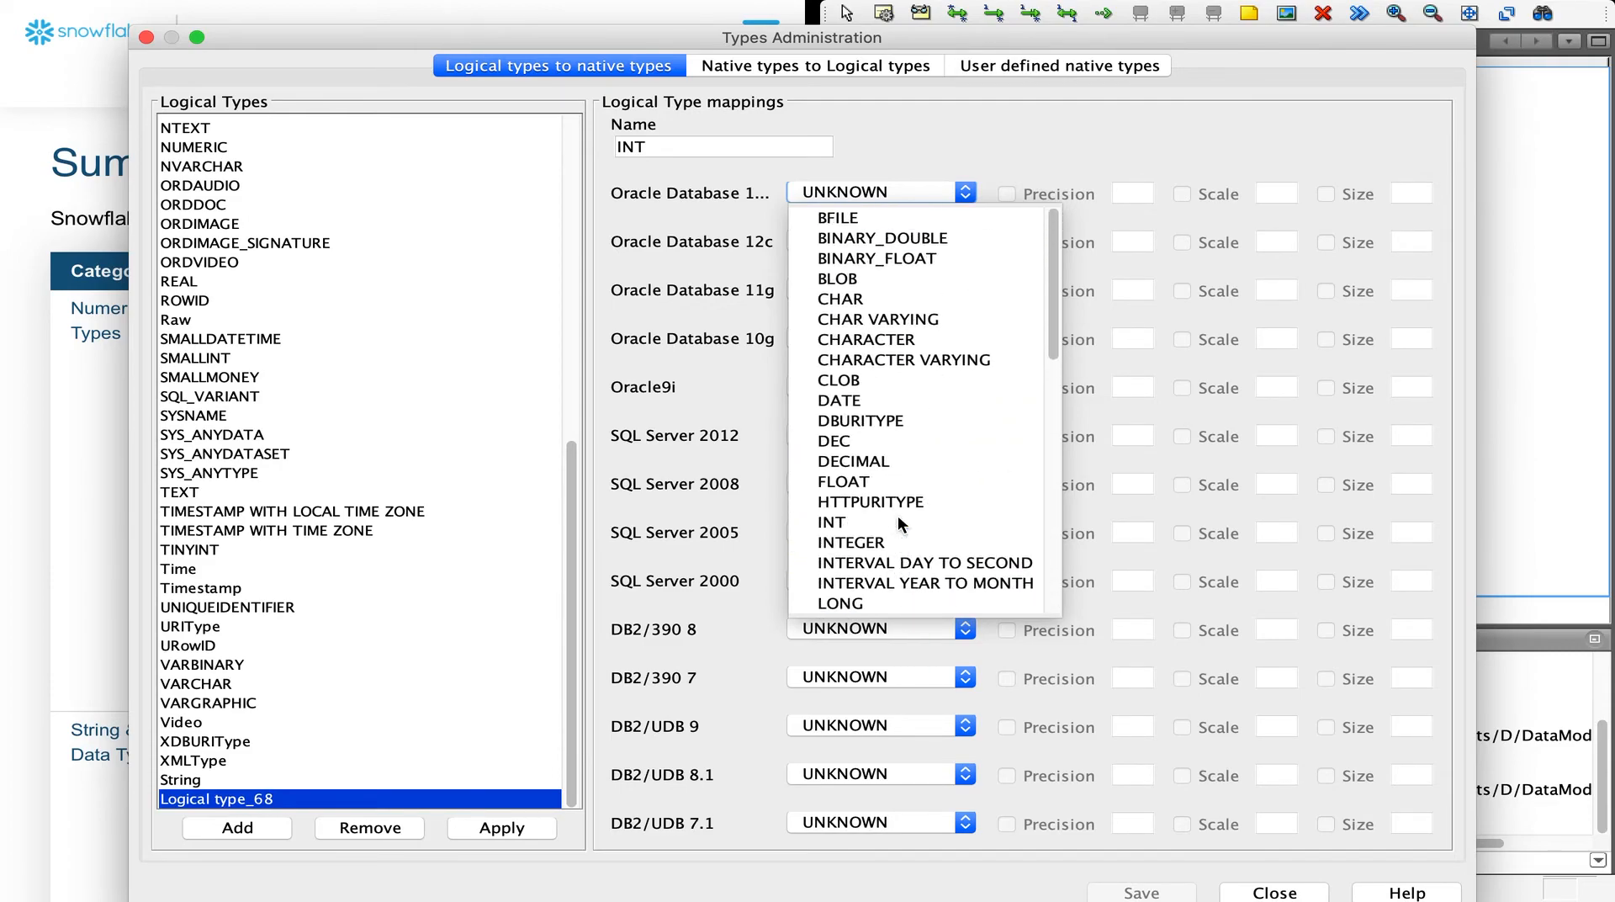
pyautogui.click(896, 520)
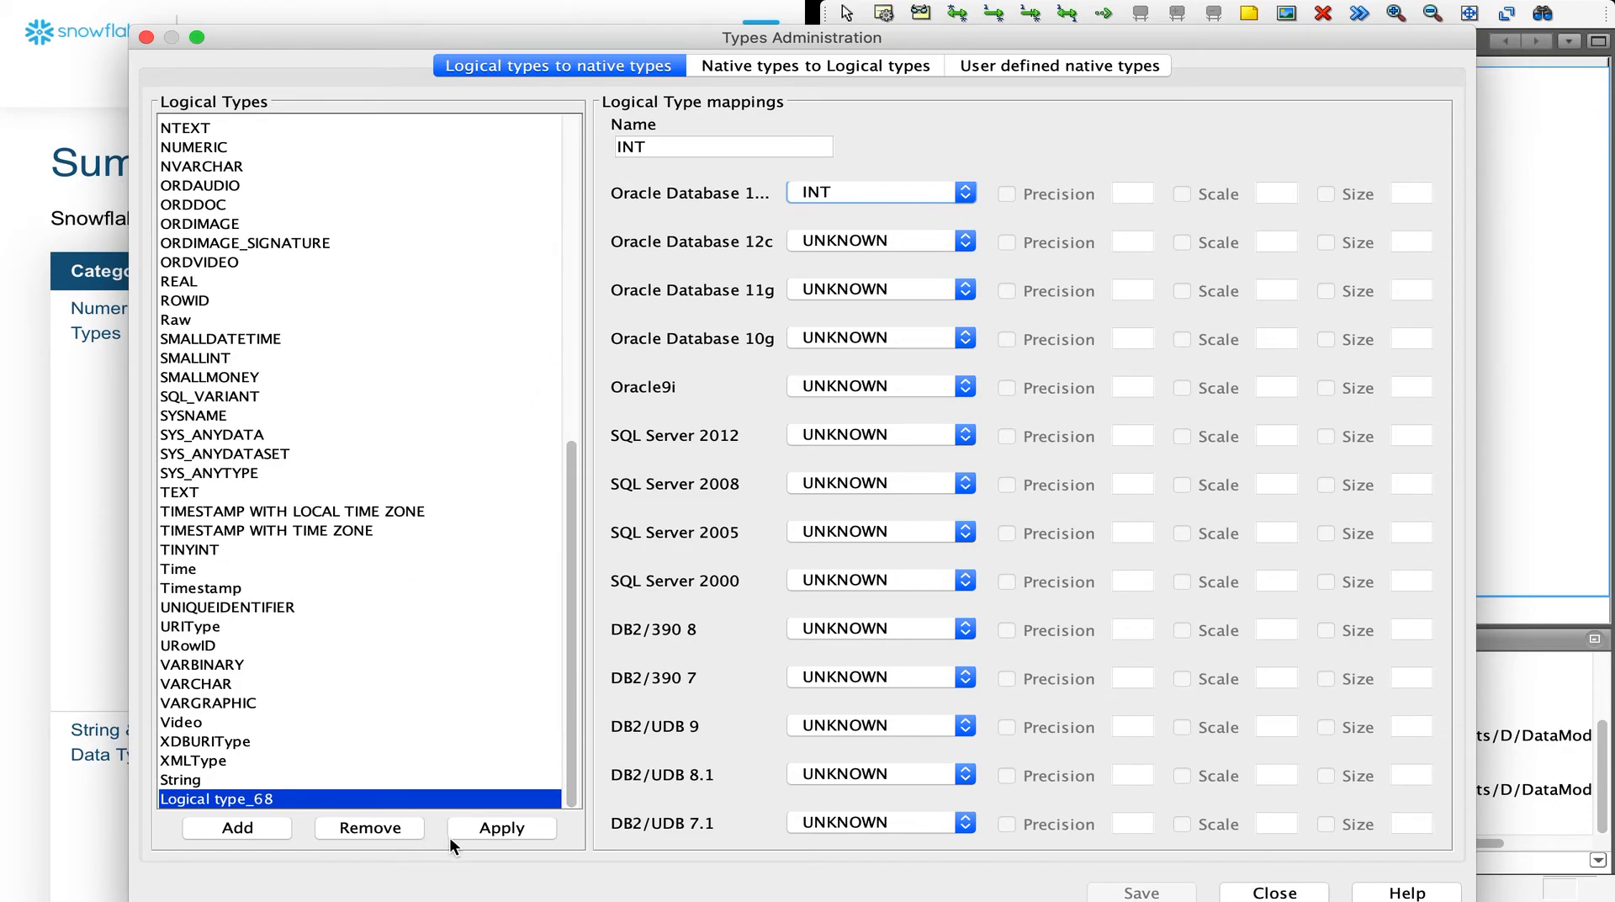
pyautogui.click(497, 828)
pyautogui.click(1140, 890)
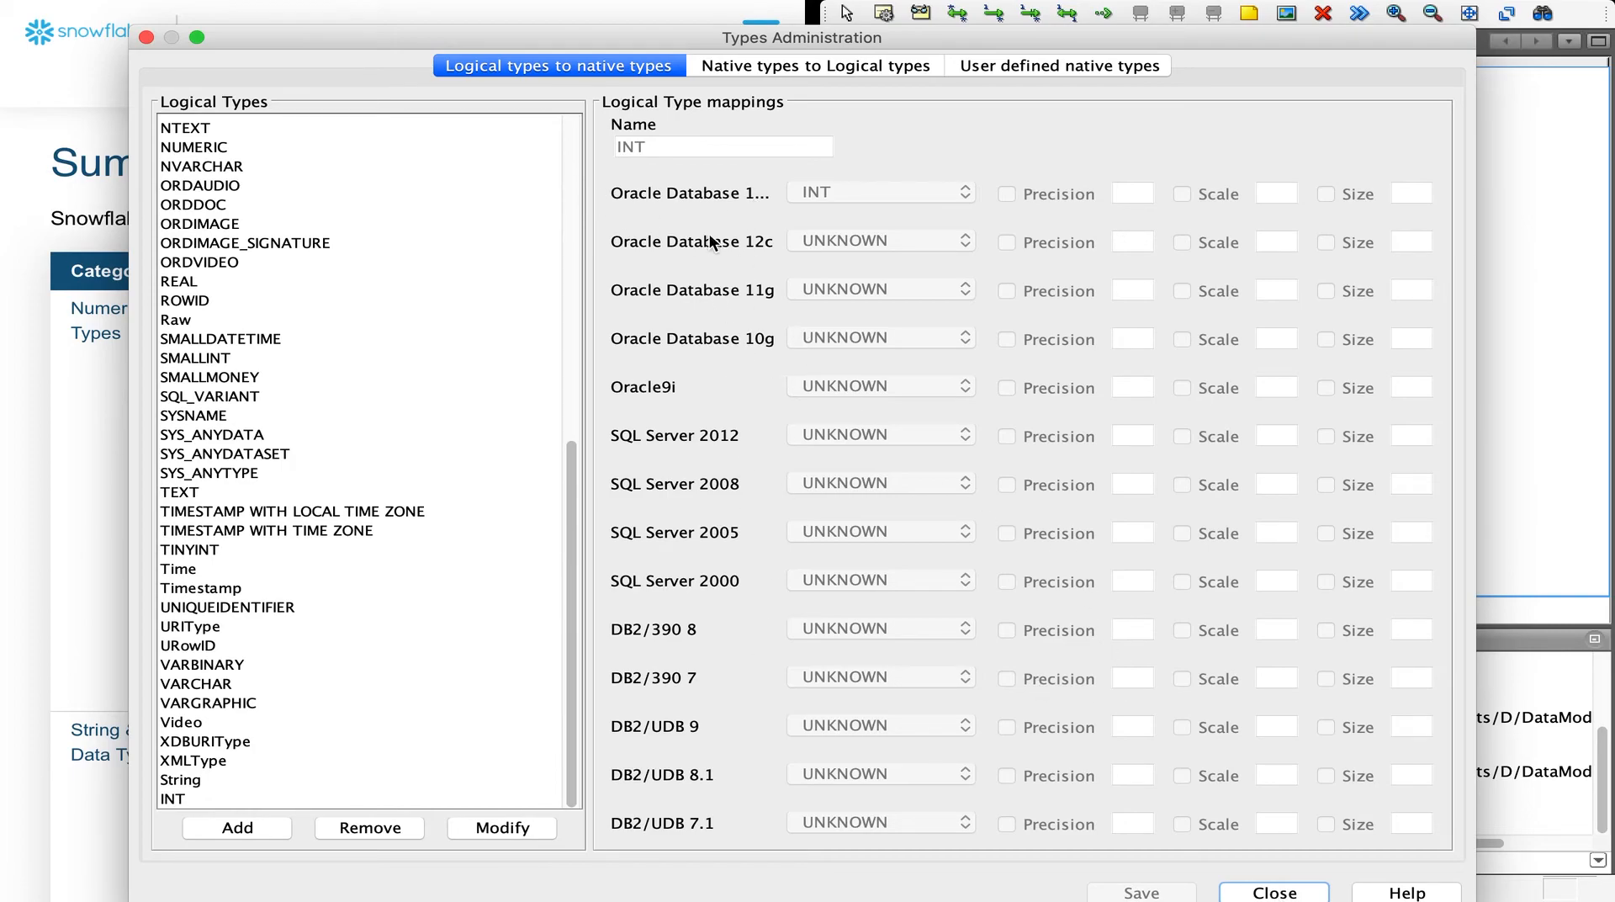
pyautogui.press('Return')
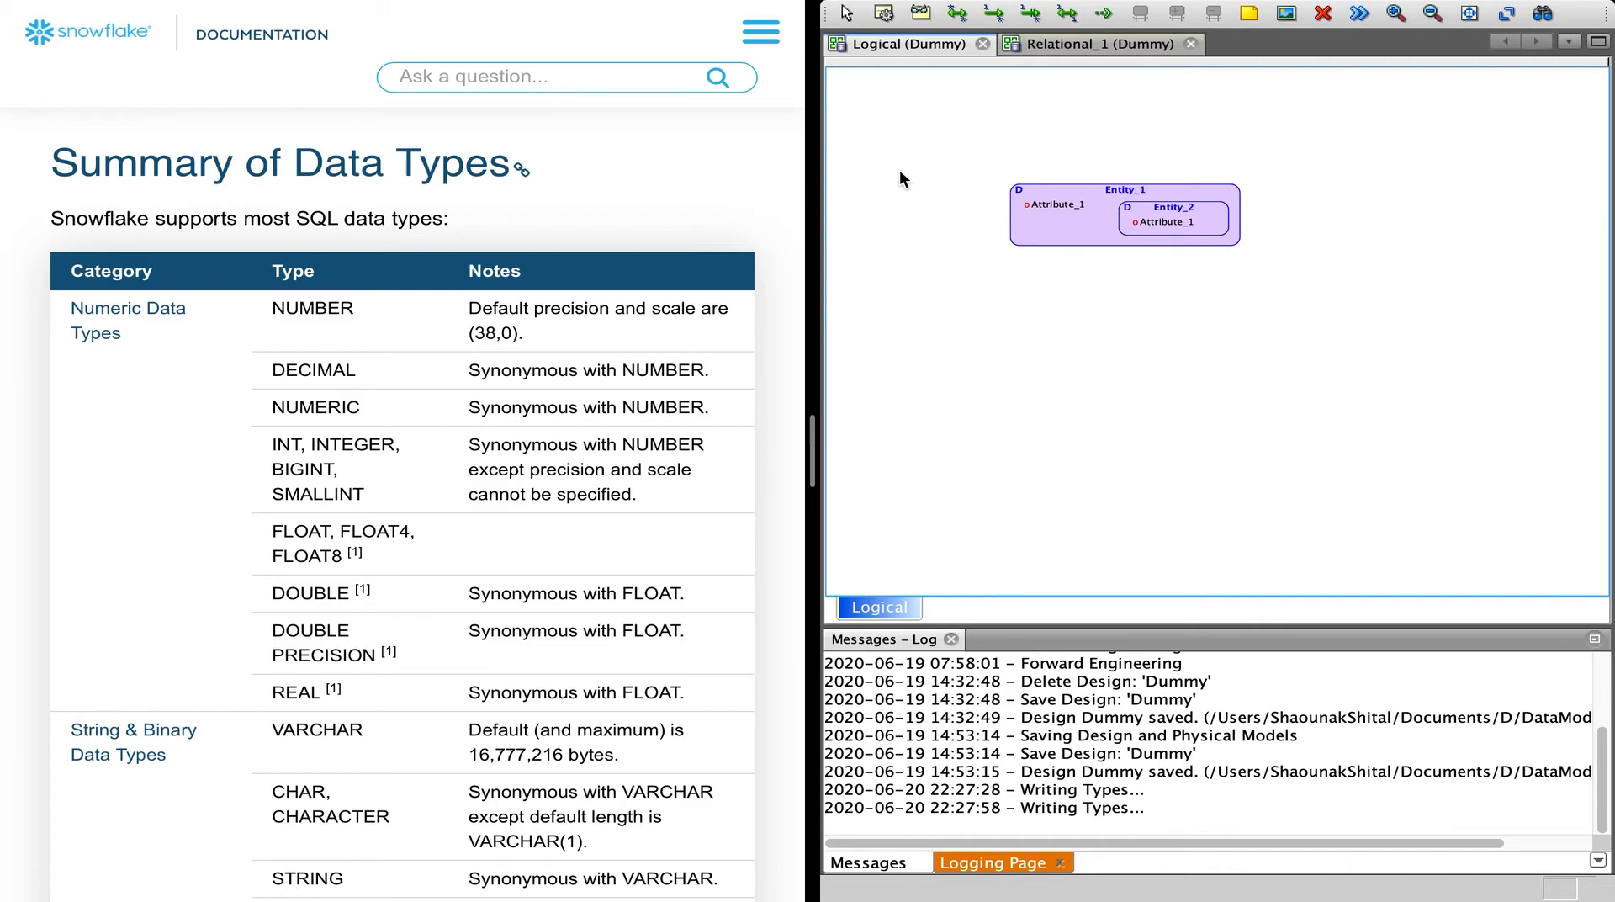
# Review the Snowflake data types summary down to the geospatial types, highlighting GEOGRAPHY, and return to the date and time types.
pyautogui.scroll(-15, 492, 602)
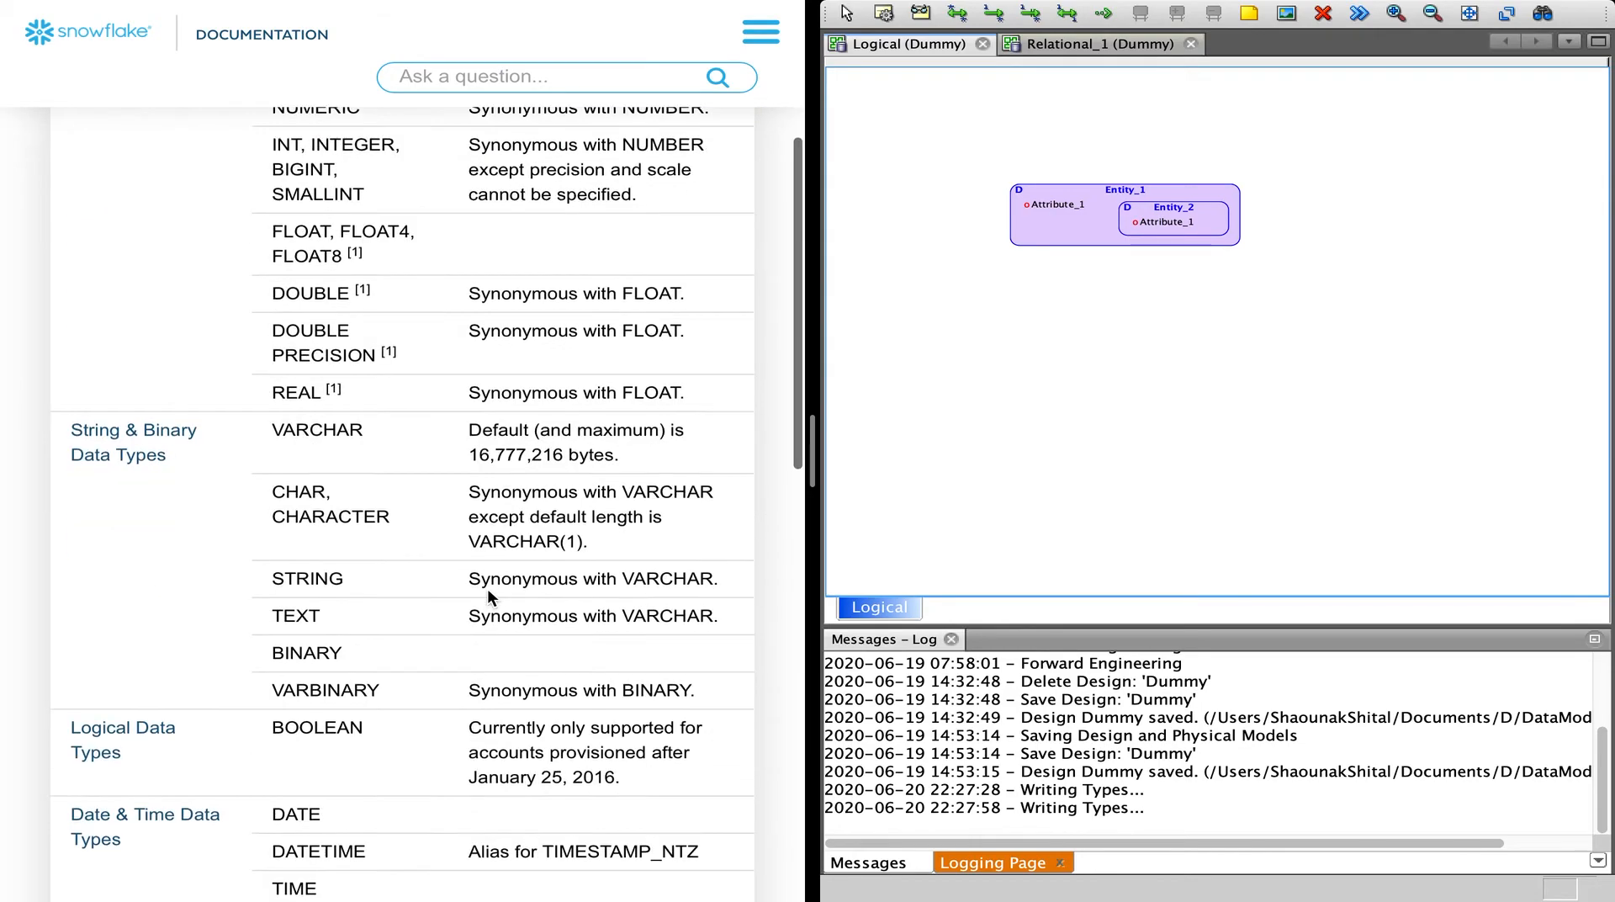
pyautogui.doubleClick(336, 304)
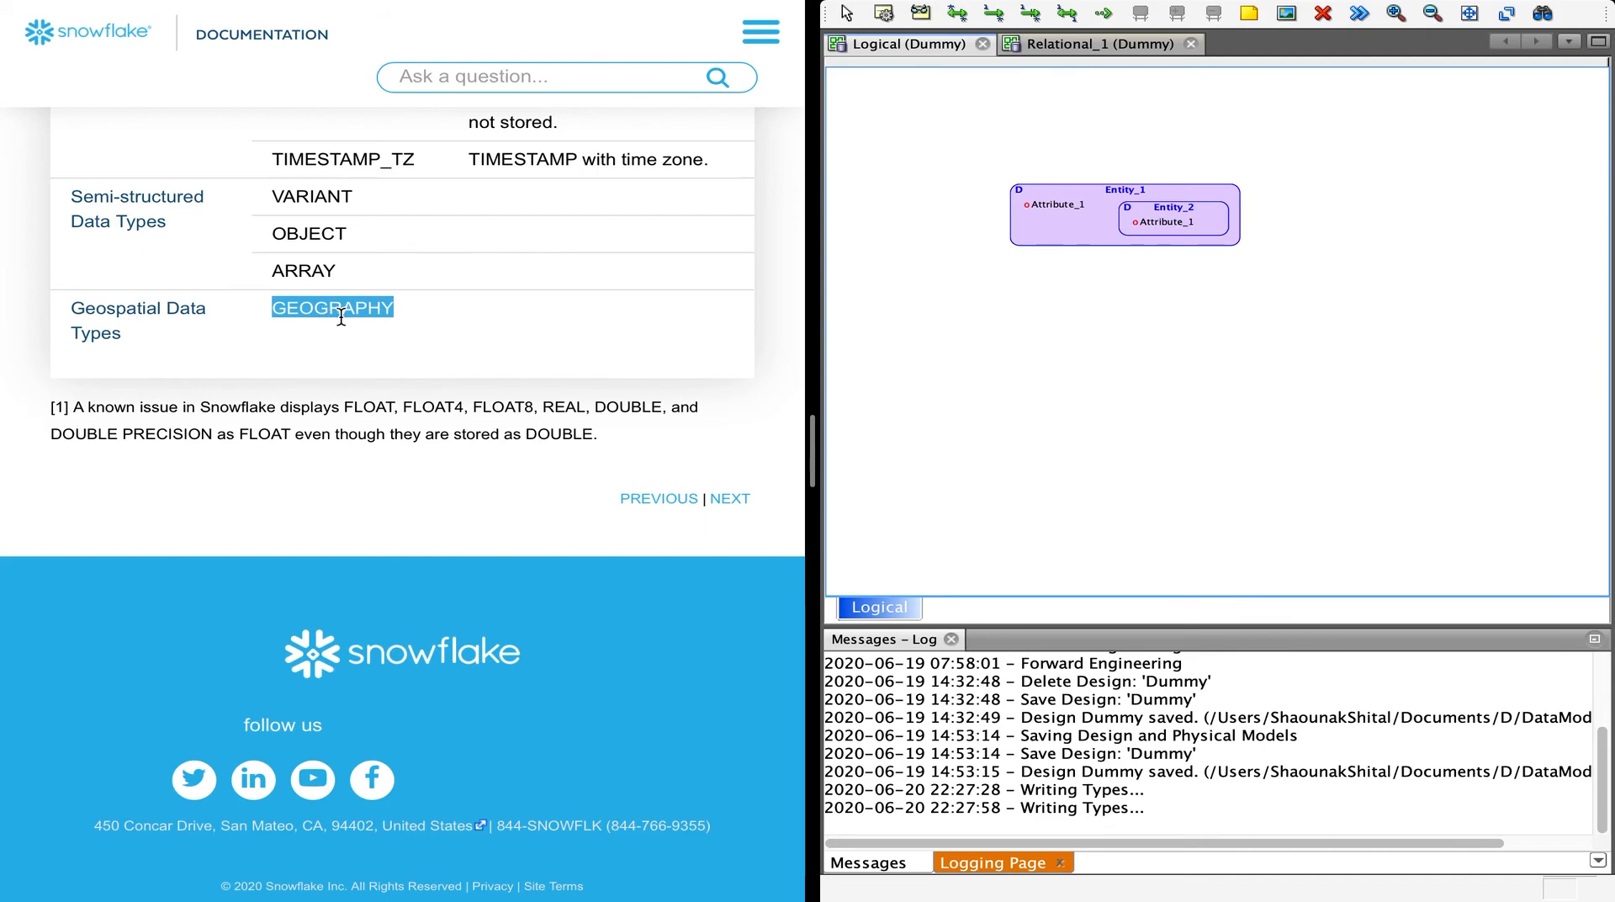
pyautogui.scroll(5, 563, 403)
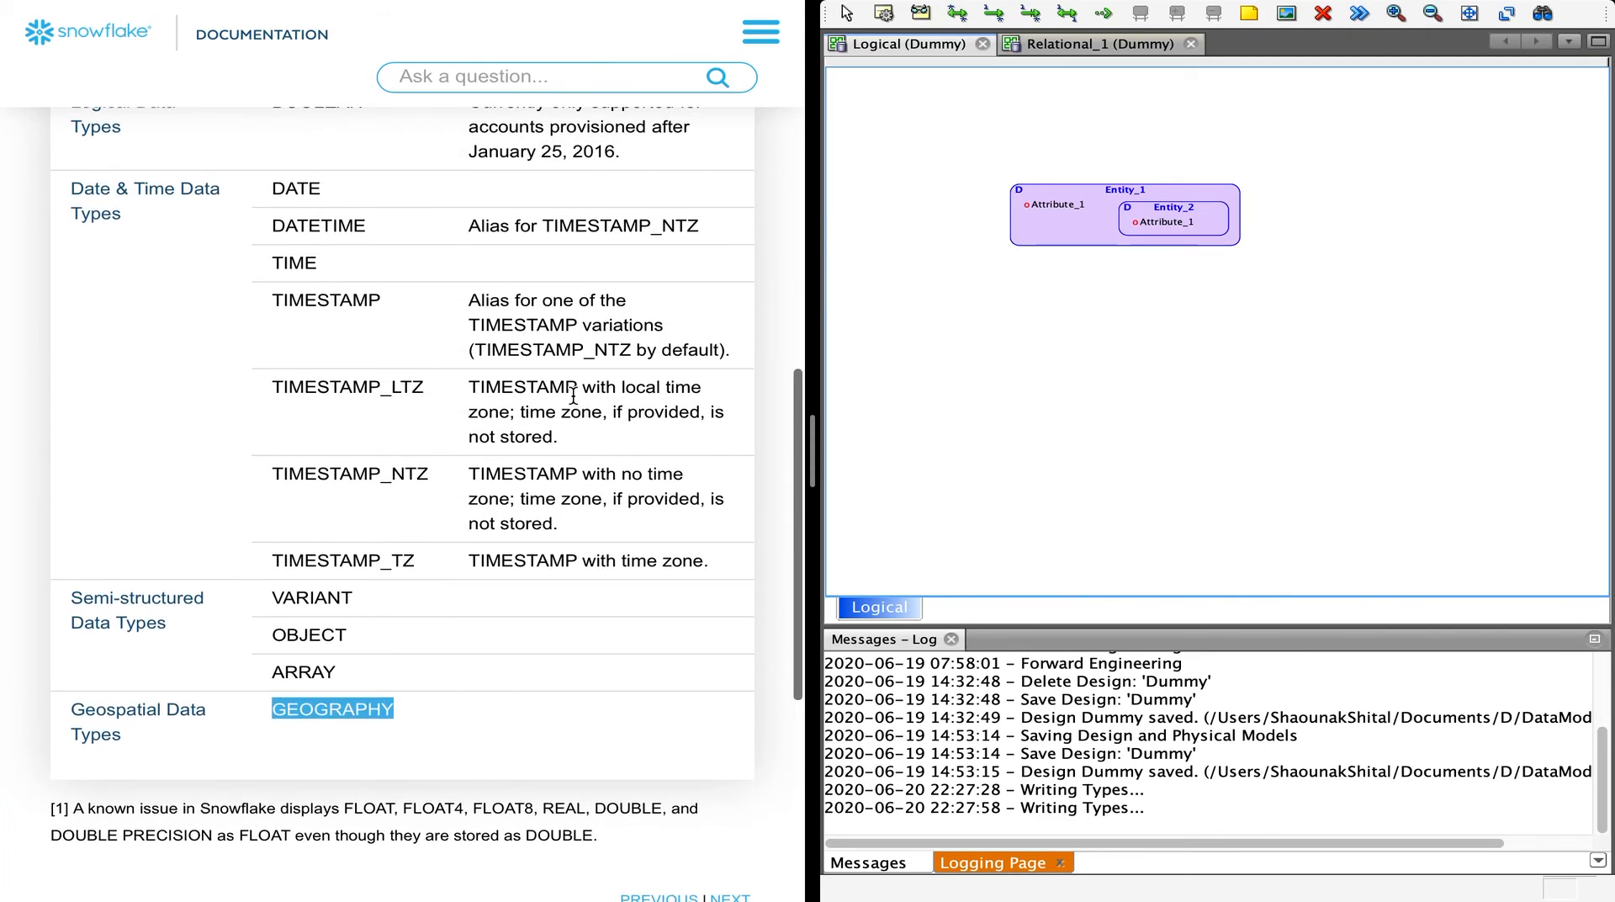
pyautogui.moveTo(1049, 6)
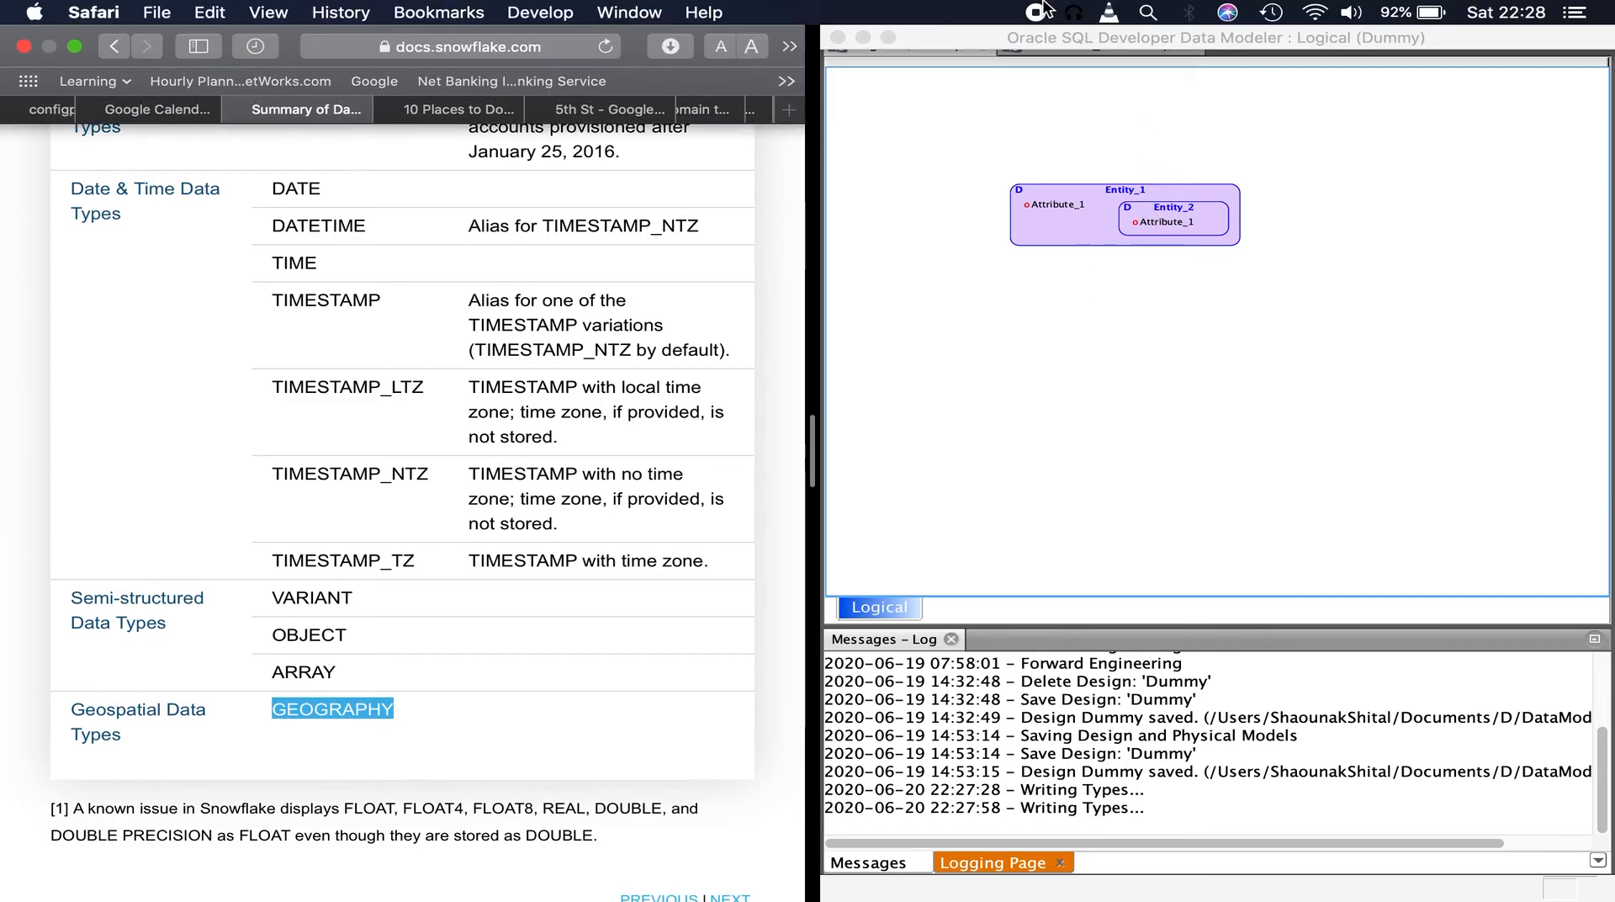